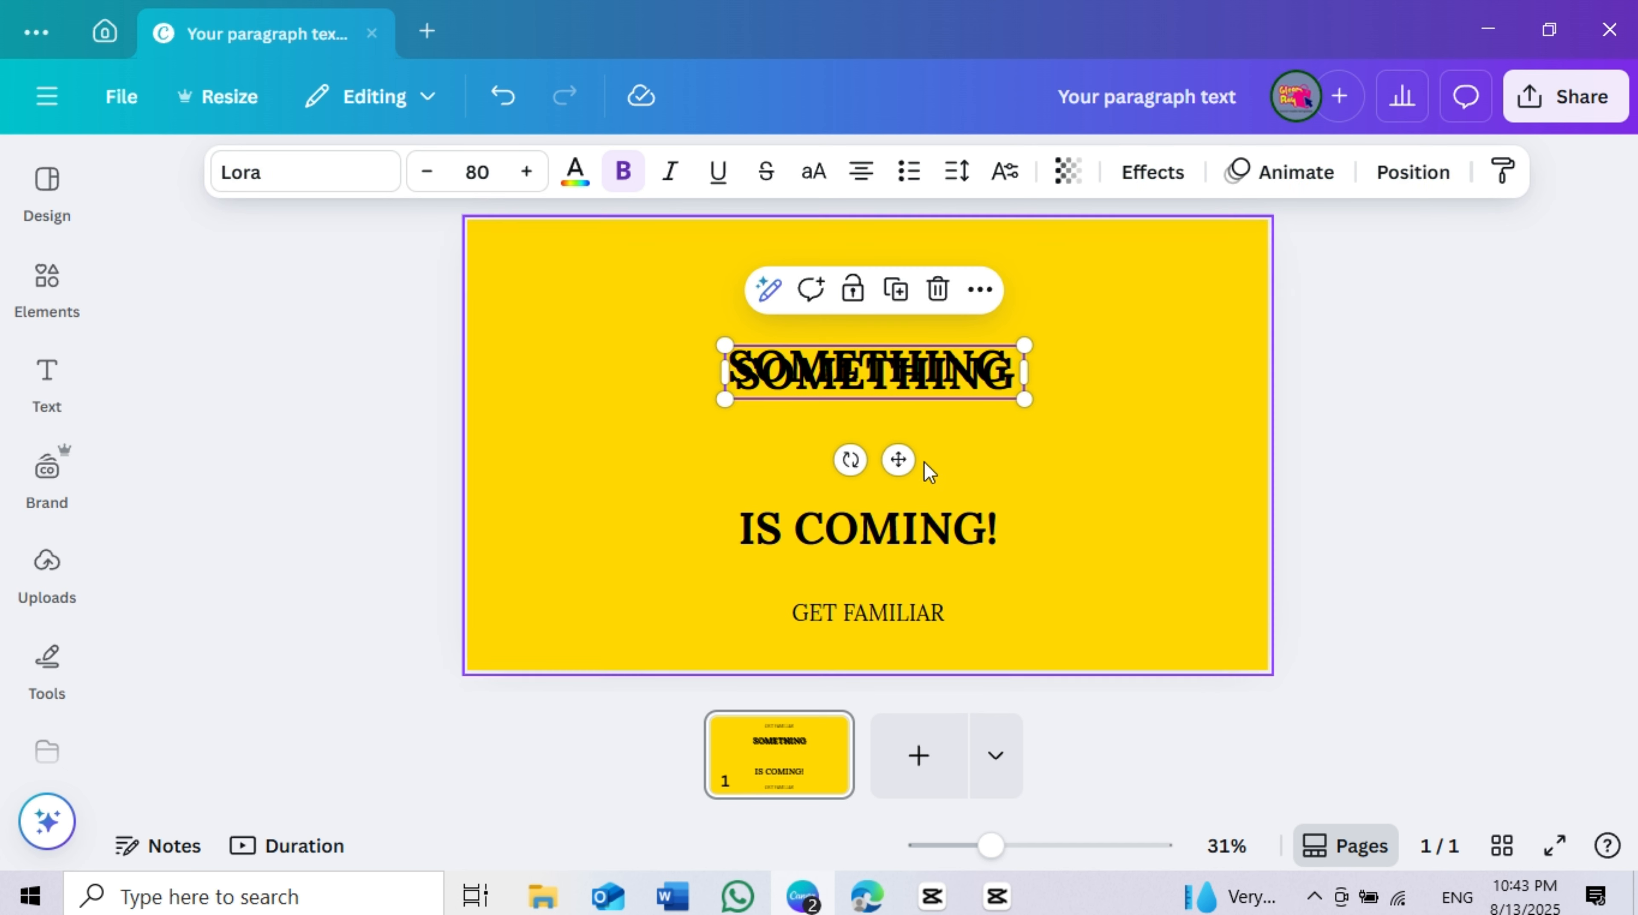
Move the duplicated SOMETHING heading midway between SOMETHING and IS COMING!, and change its text to UNIQUE.
drag(896, 457, 892, 529)
click(1127, 506)
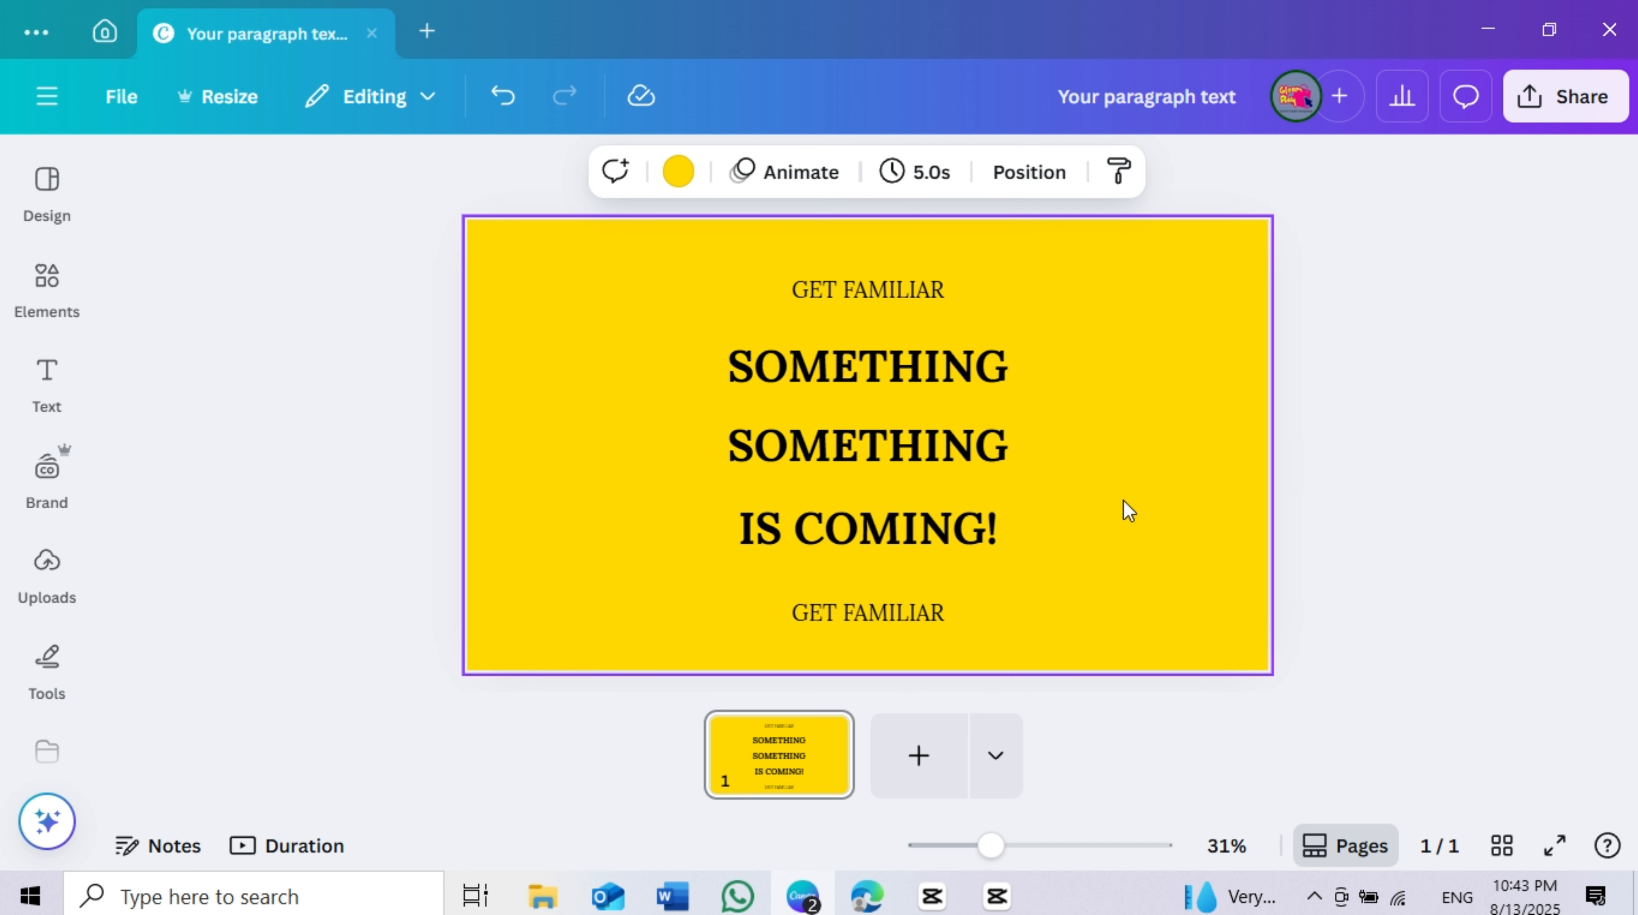
double_click(948, 453)
text(UNIQUE)
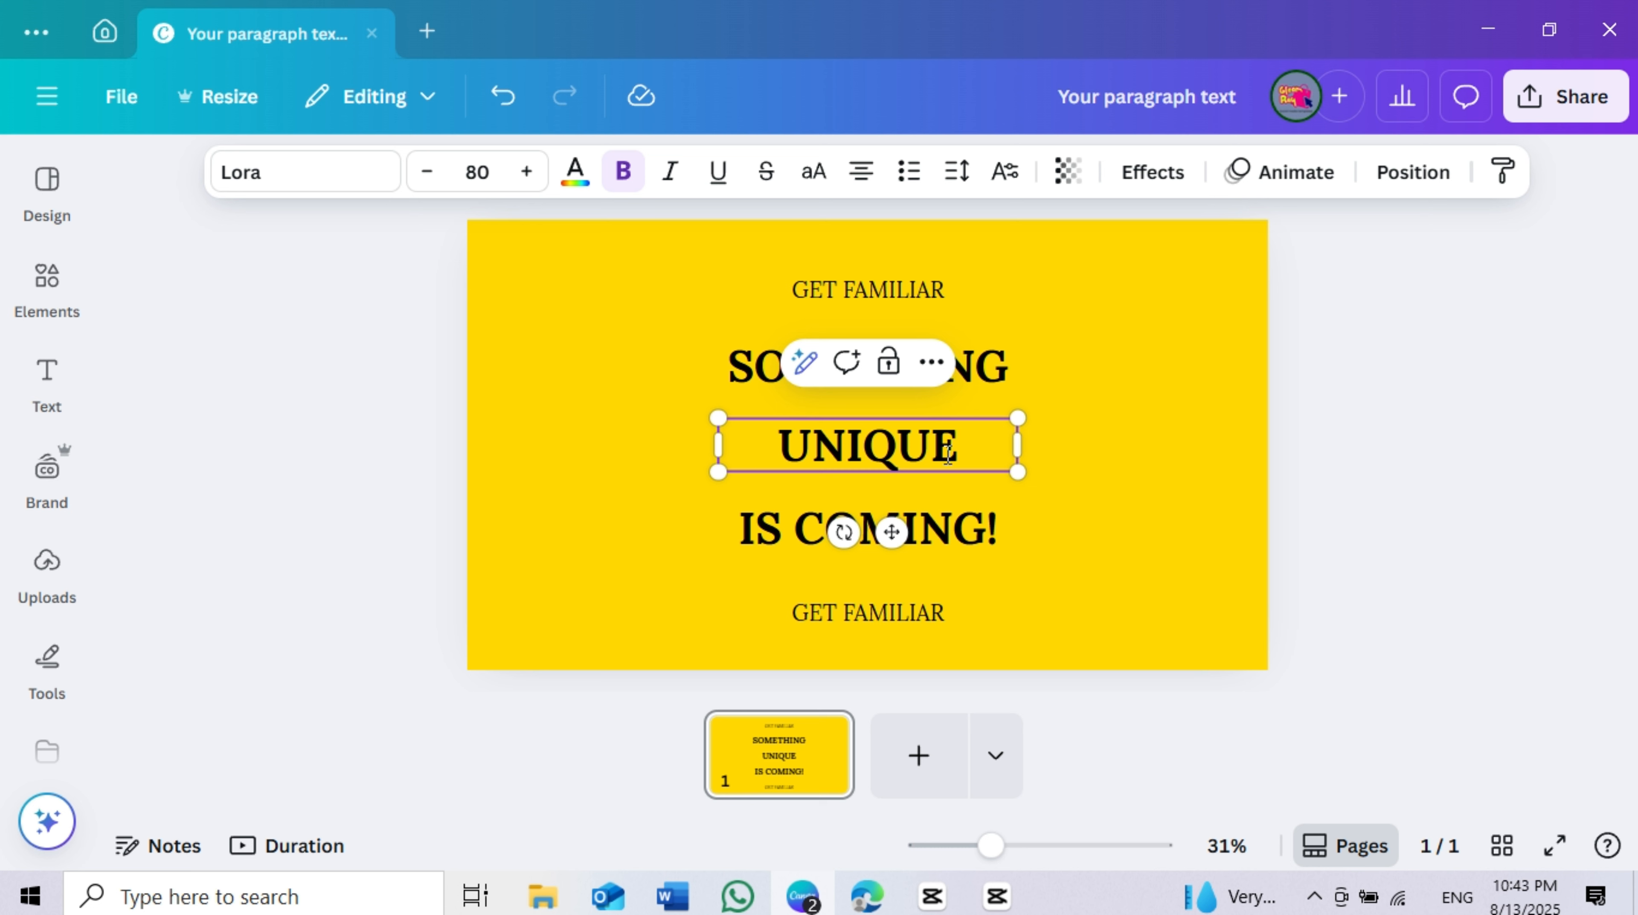
click(1118, 614)
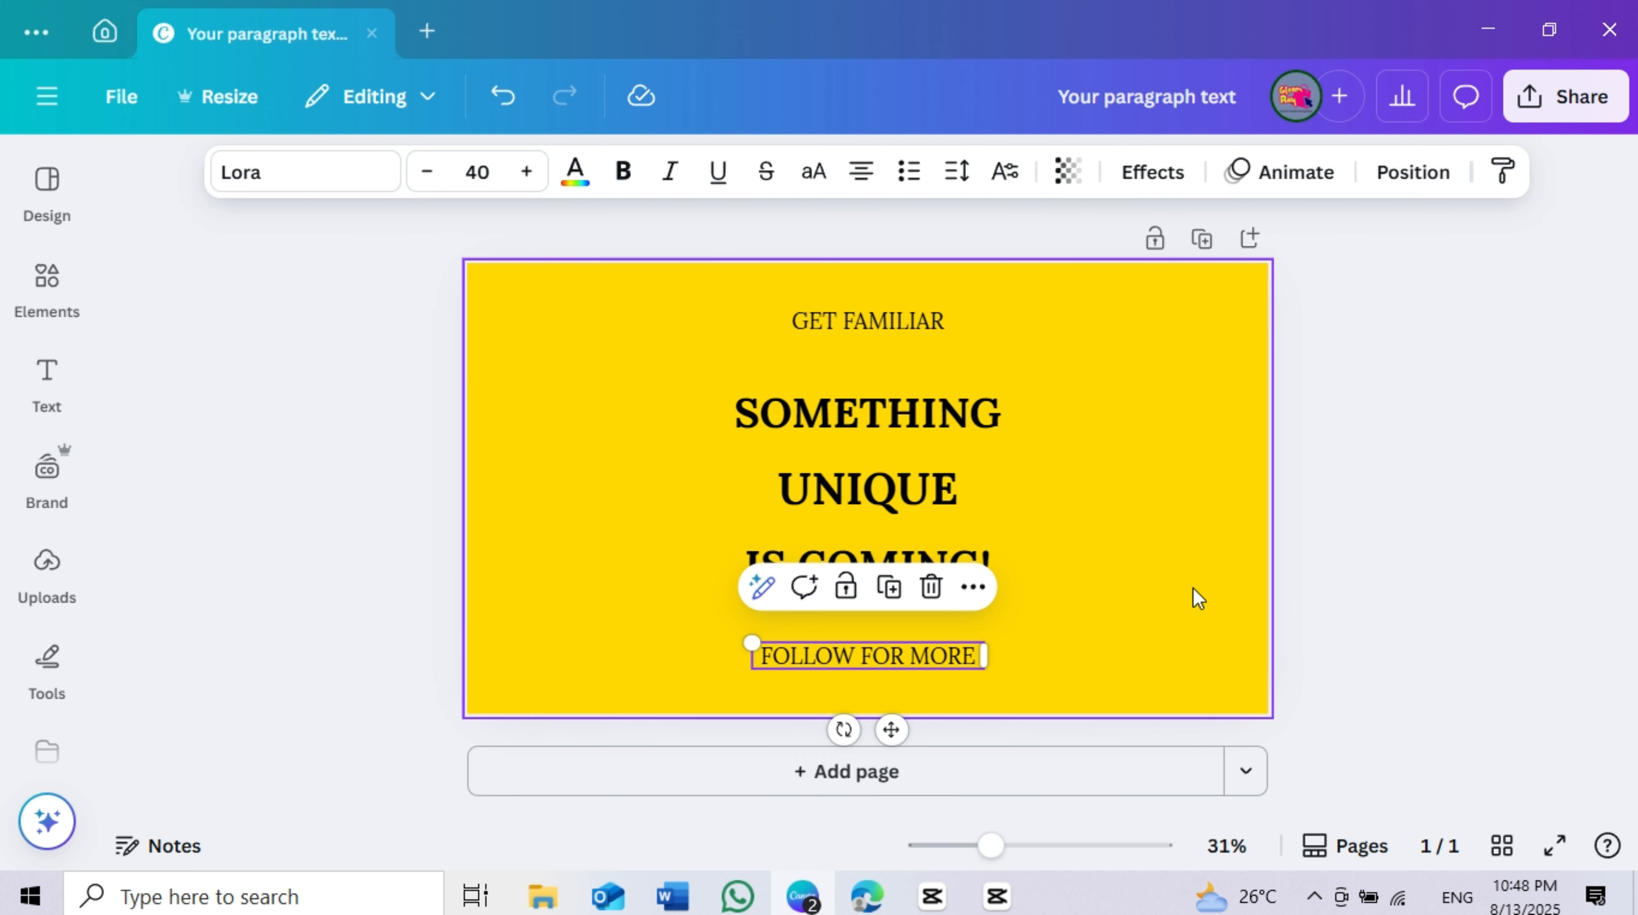
Duplicate page 1 and replace the middle word UNIQUE on the copy with INNOVATIVE.
click(1193, 587)
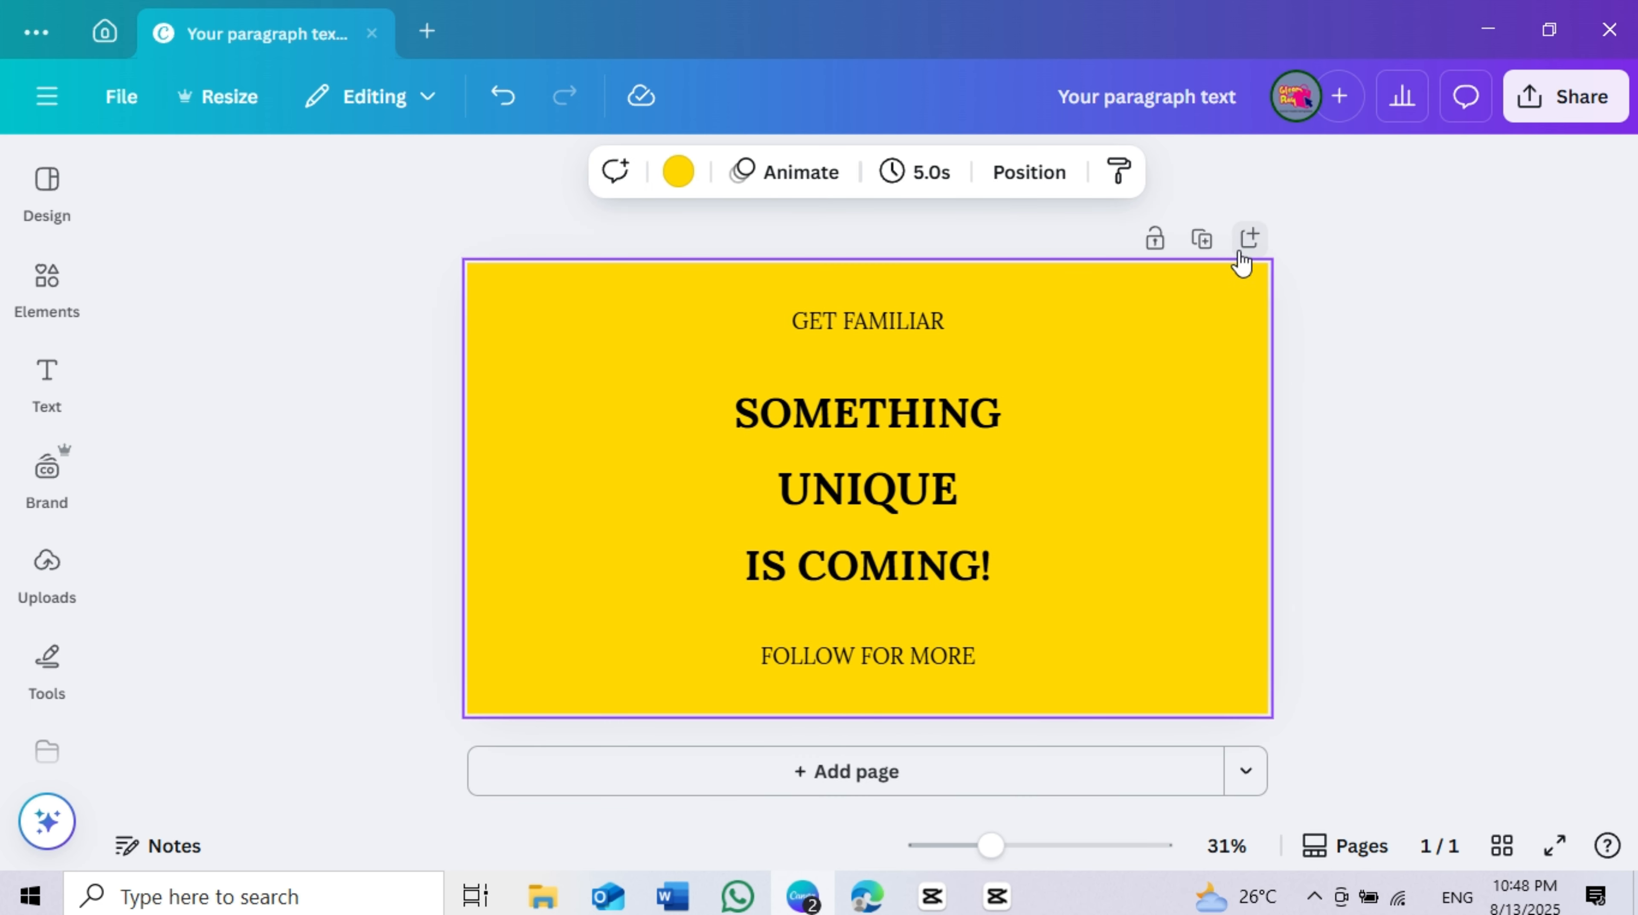
click(1202, 238)
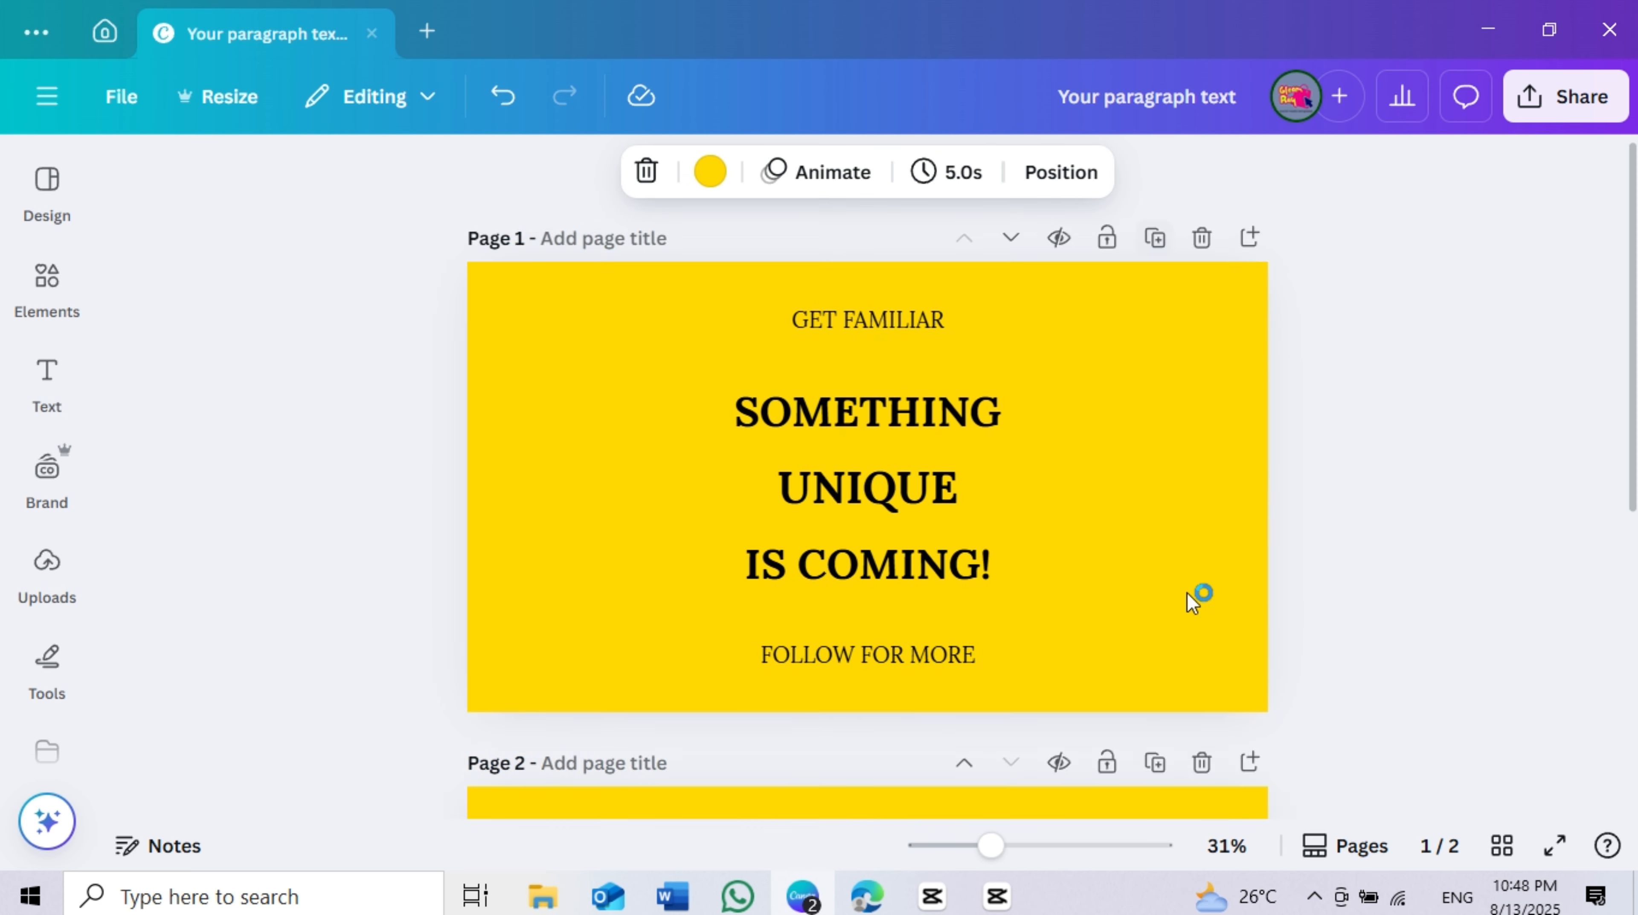
click(867, 496)
double_click(866, 496)
text(INN)
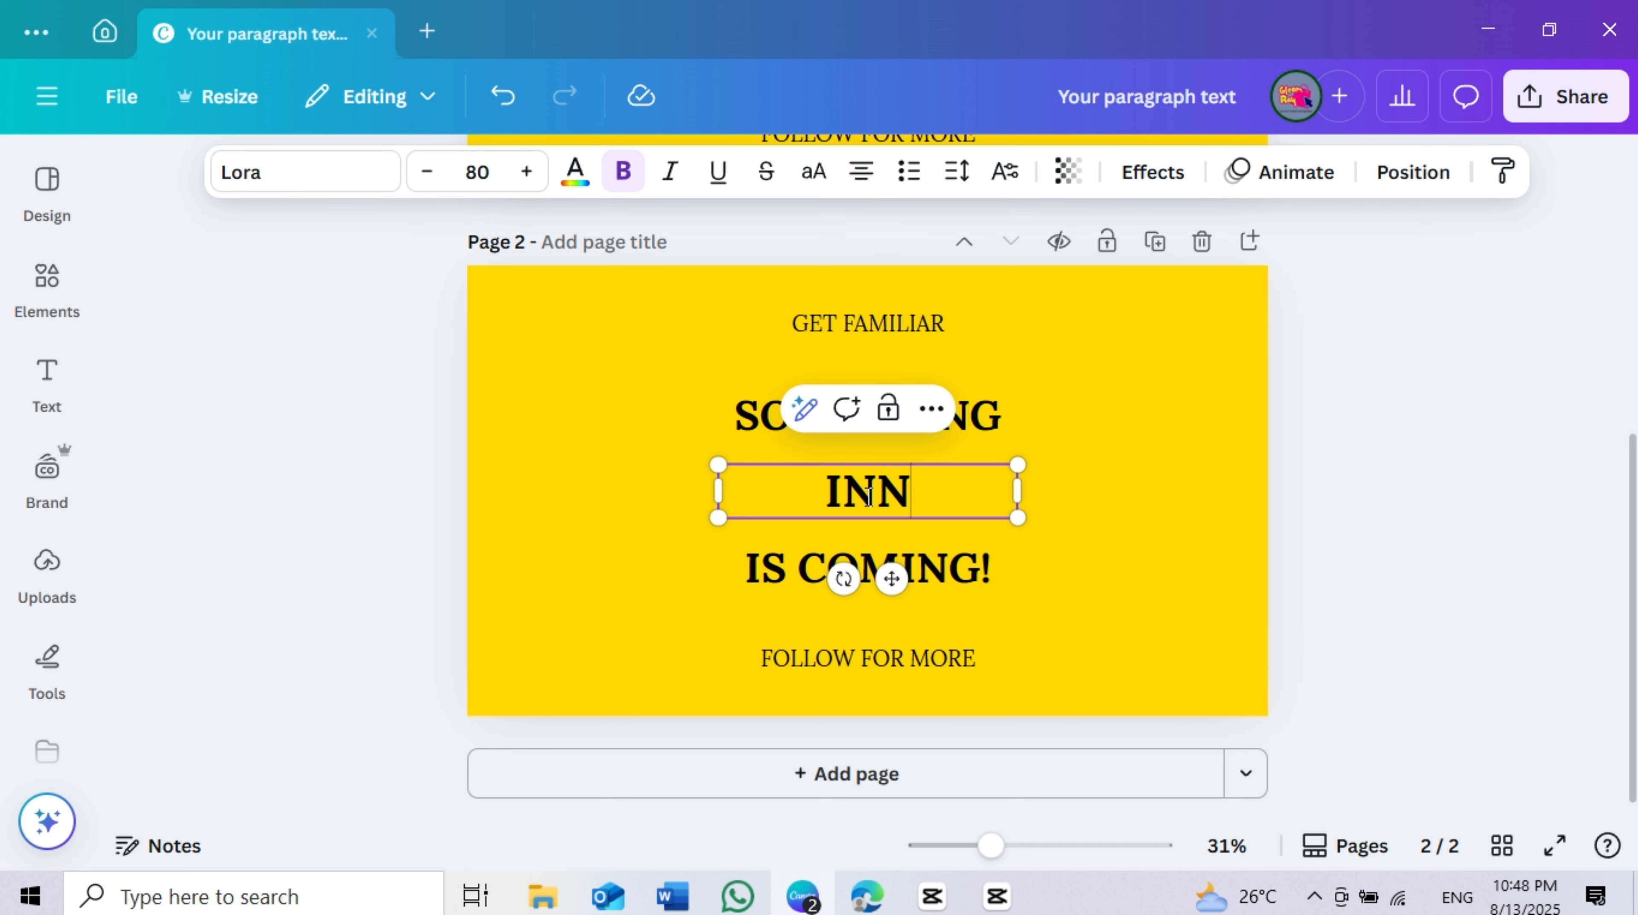
text(OVATIVE)
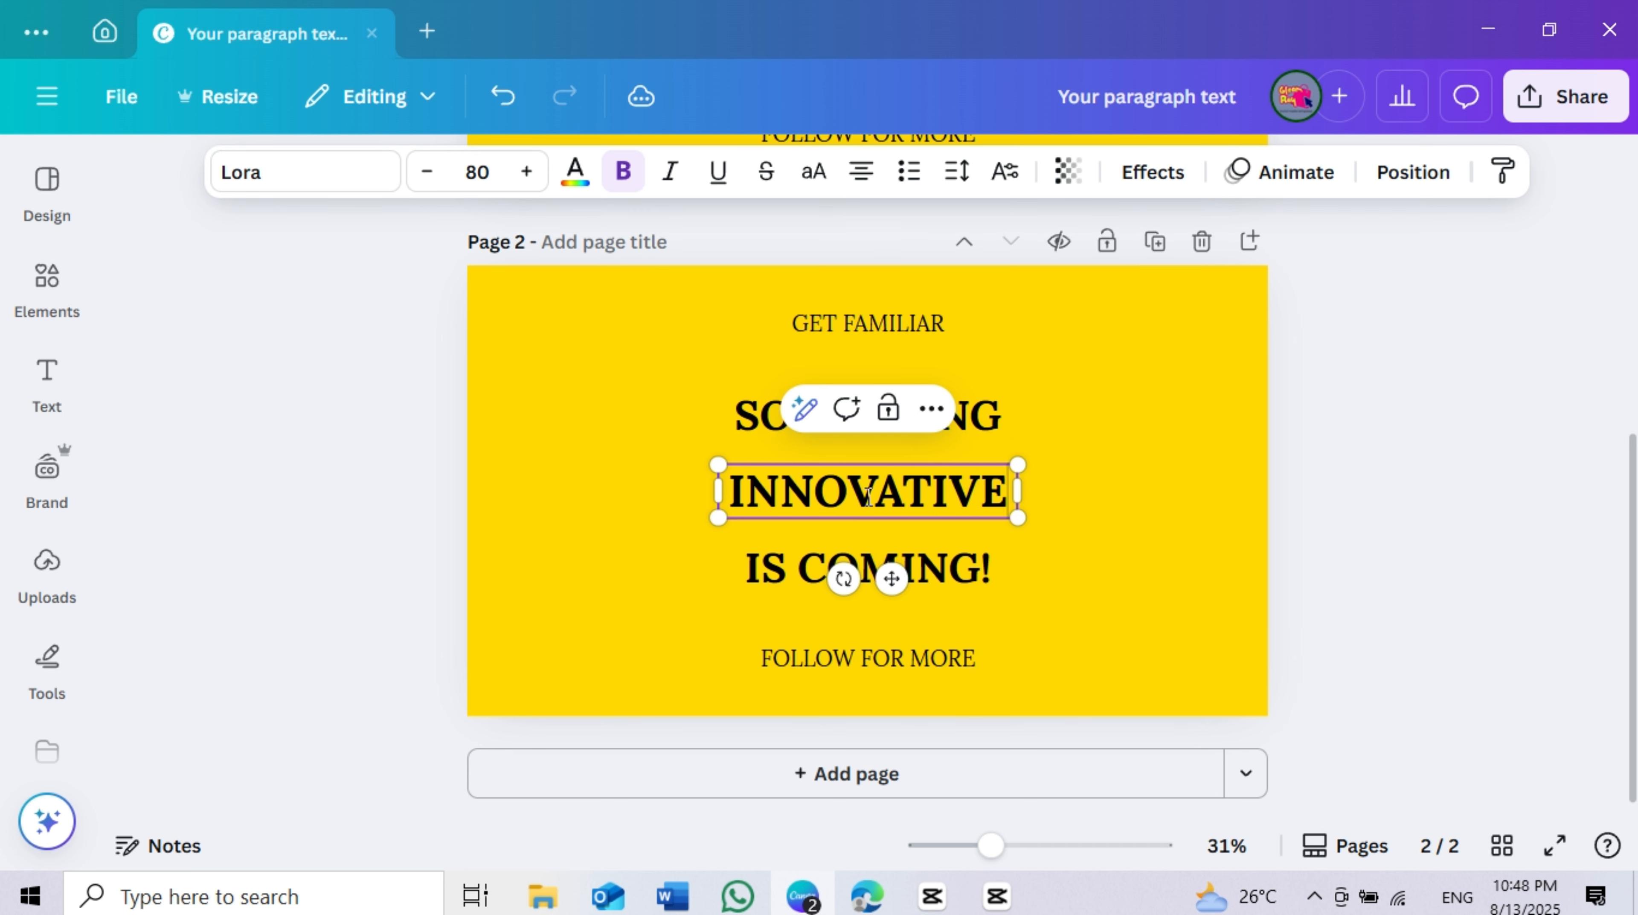
click(1575, 378)
Duplicate page 2, change the copy's middle word to THOUGHTFUL, and widen its text box to fit one centred line.
click(1155, 241)
click(895, 496)
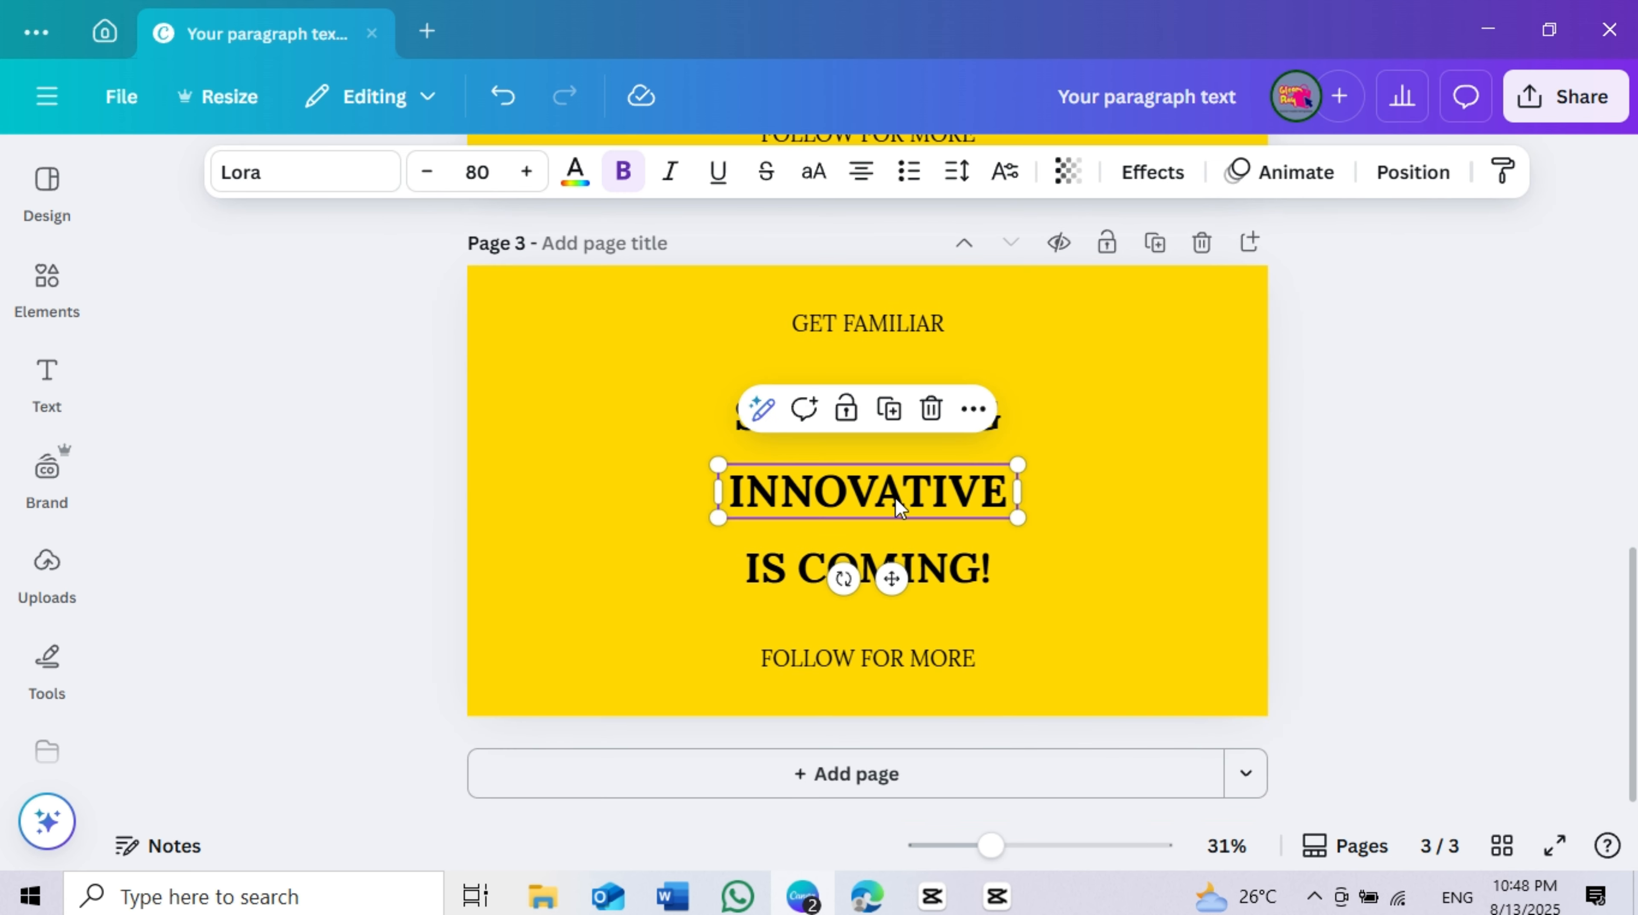
double_click(894, 496)
text(THOU)
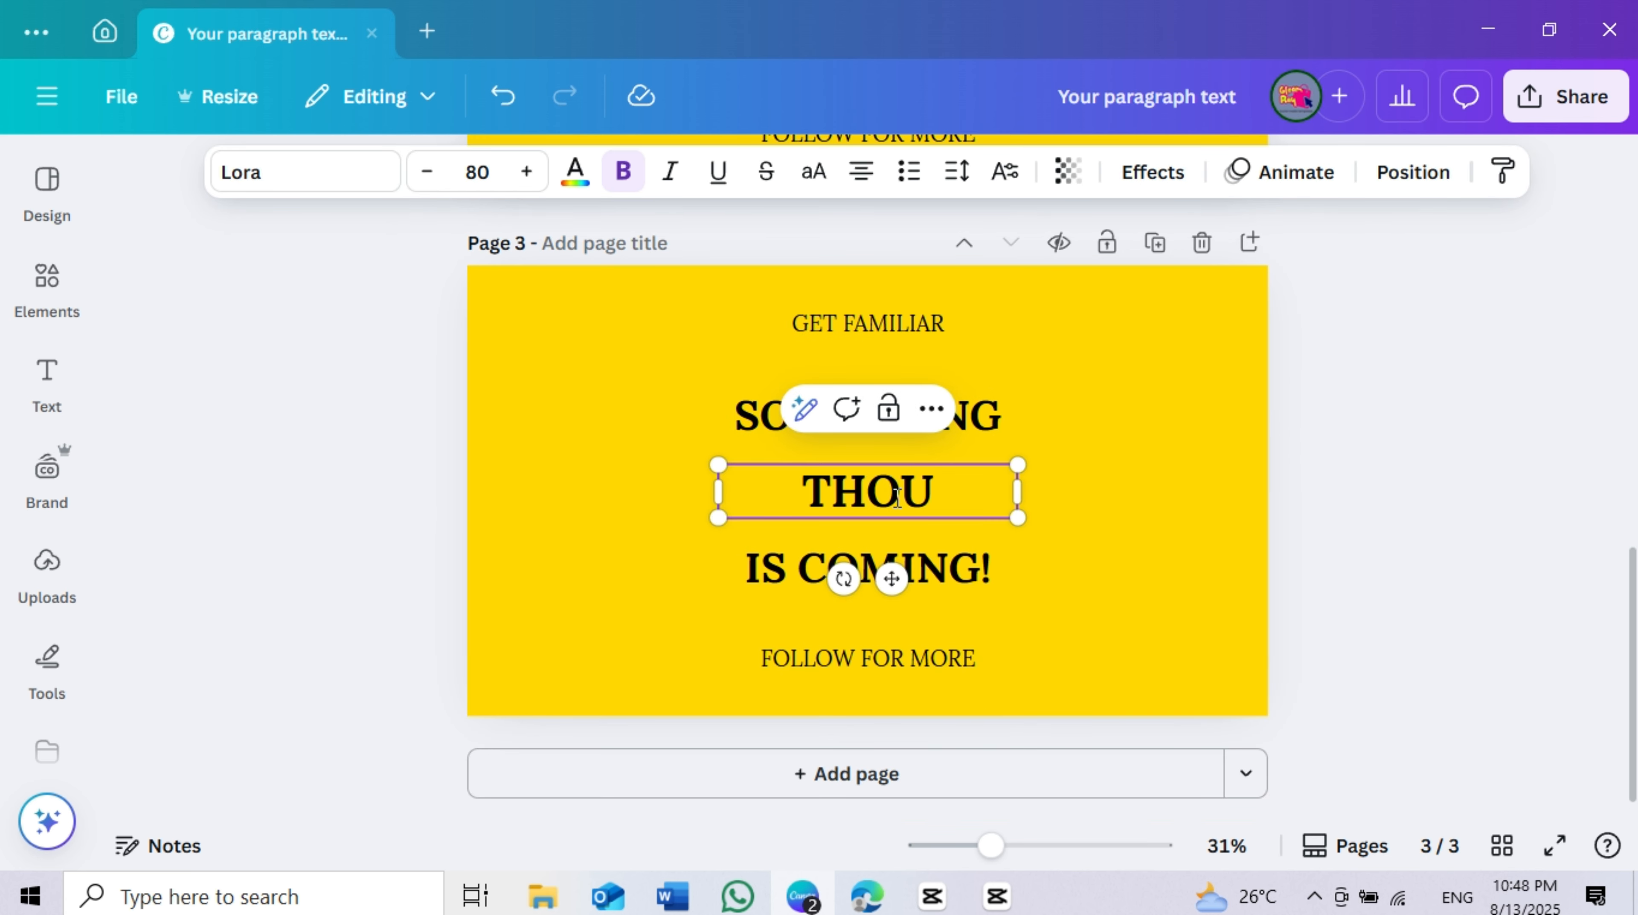
text(GHTFUL)
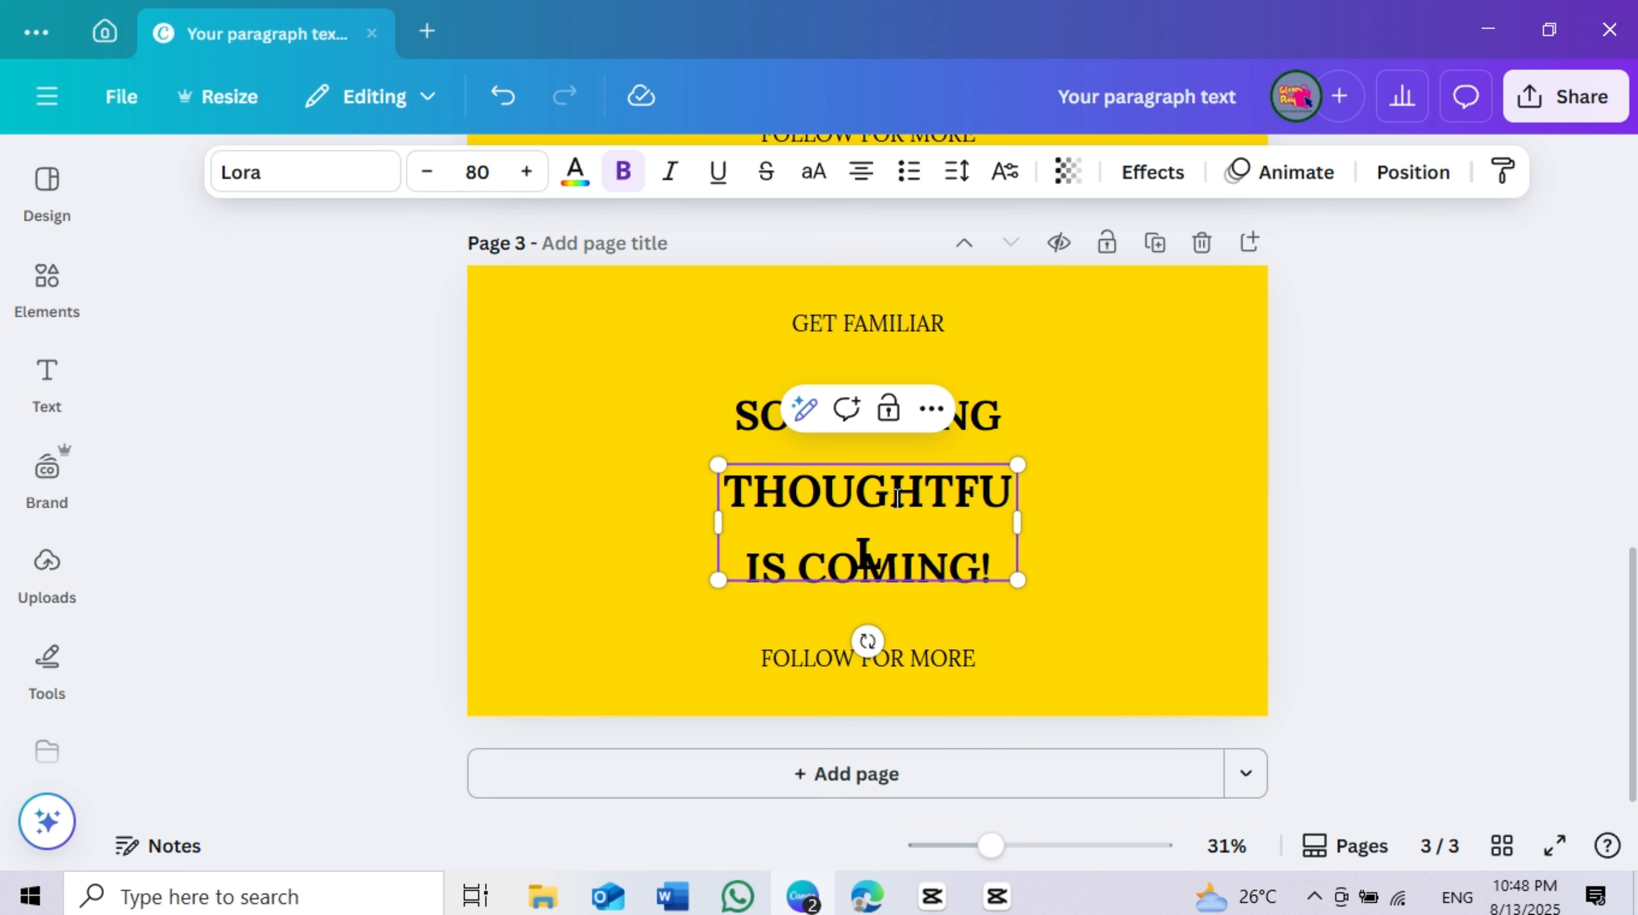
drag(1019, 524, 1044, 526)
click(922, 538)
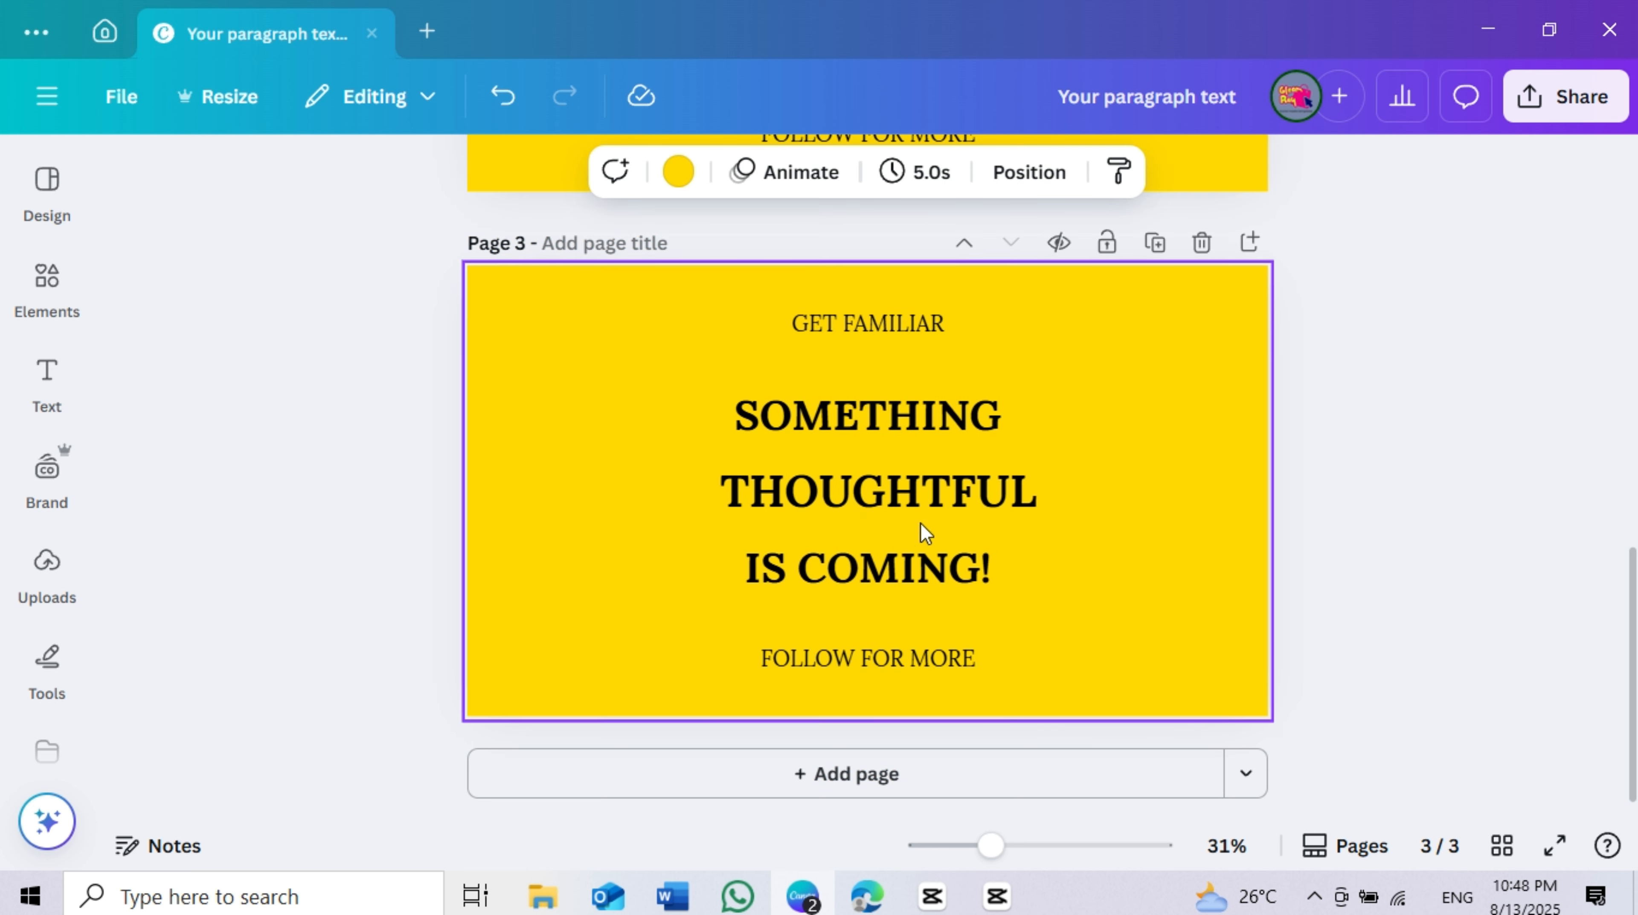
click(912, 509)
click(1053, 579)
Duplicate page 3 and change the middle word on the copy to INSPIRING.
click(1156, 244)
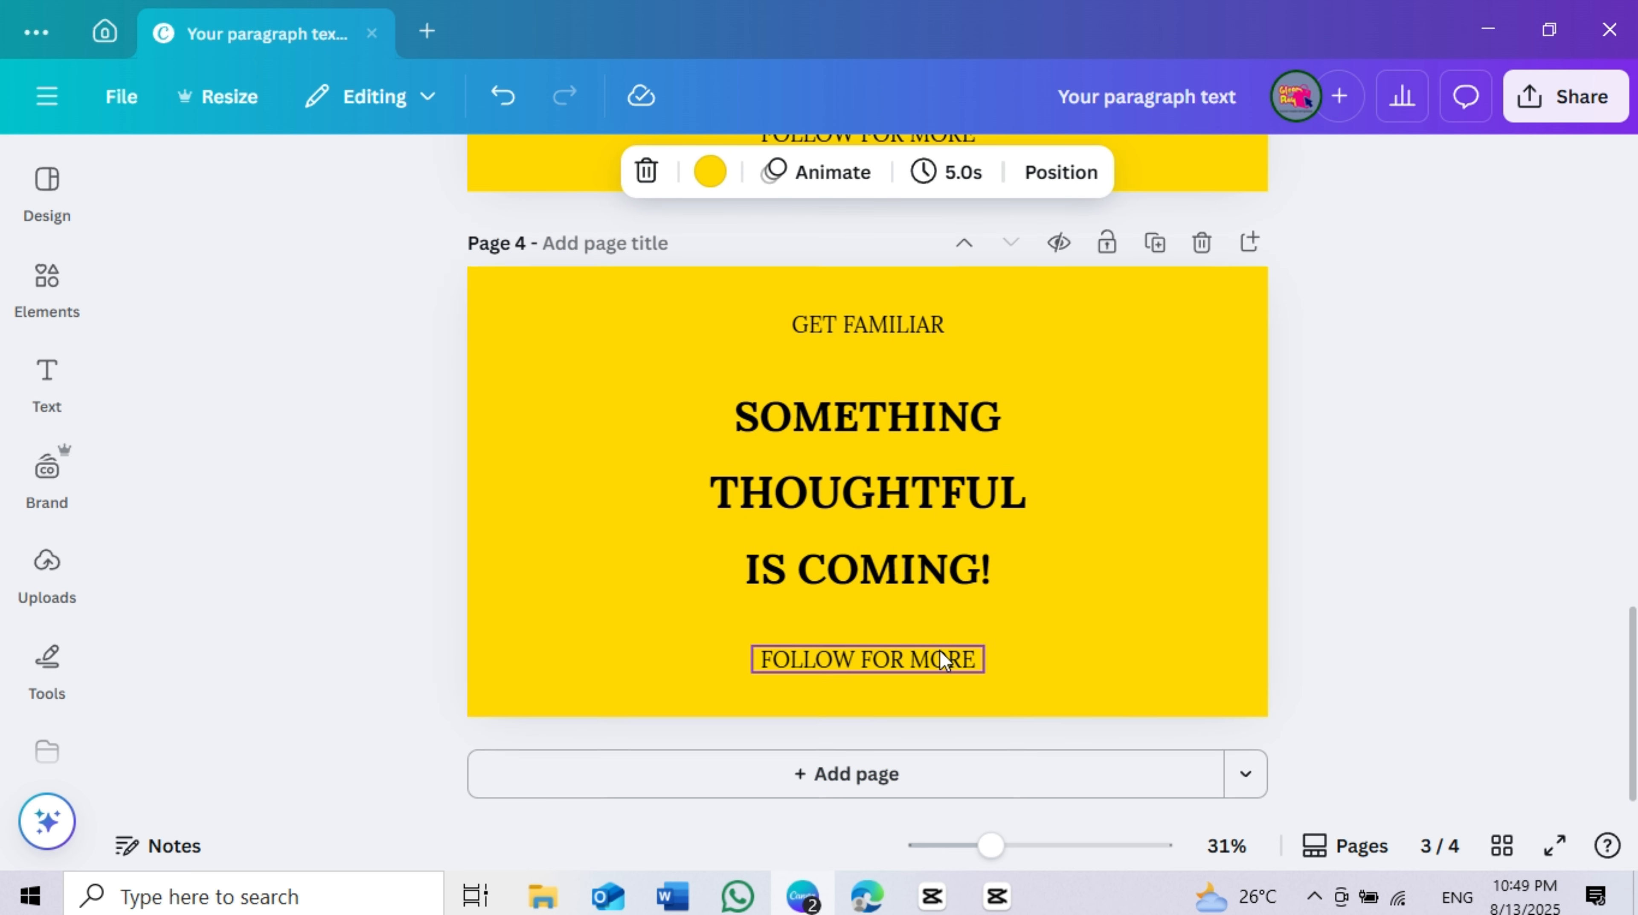
double_click(870, 475)
text(IN)
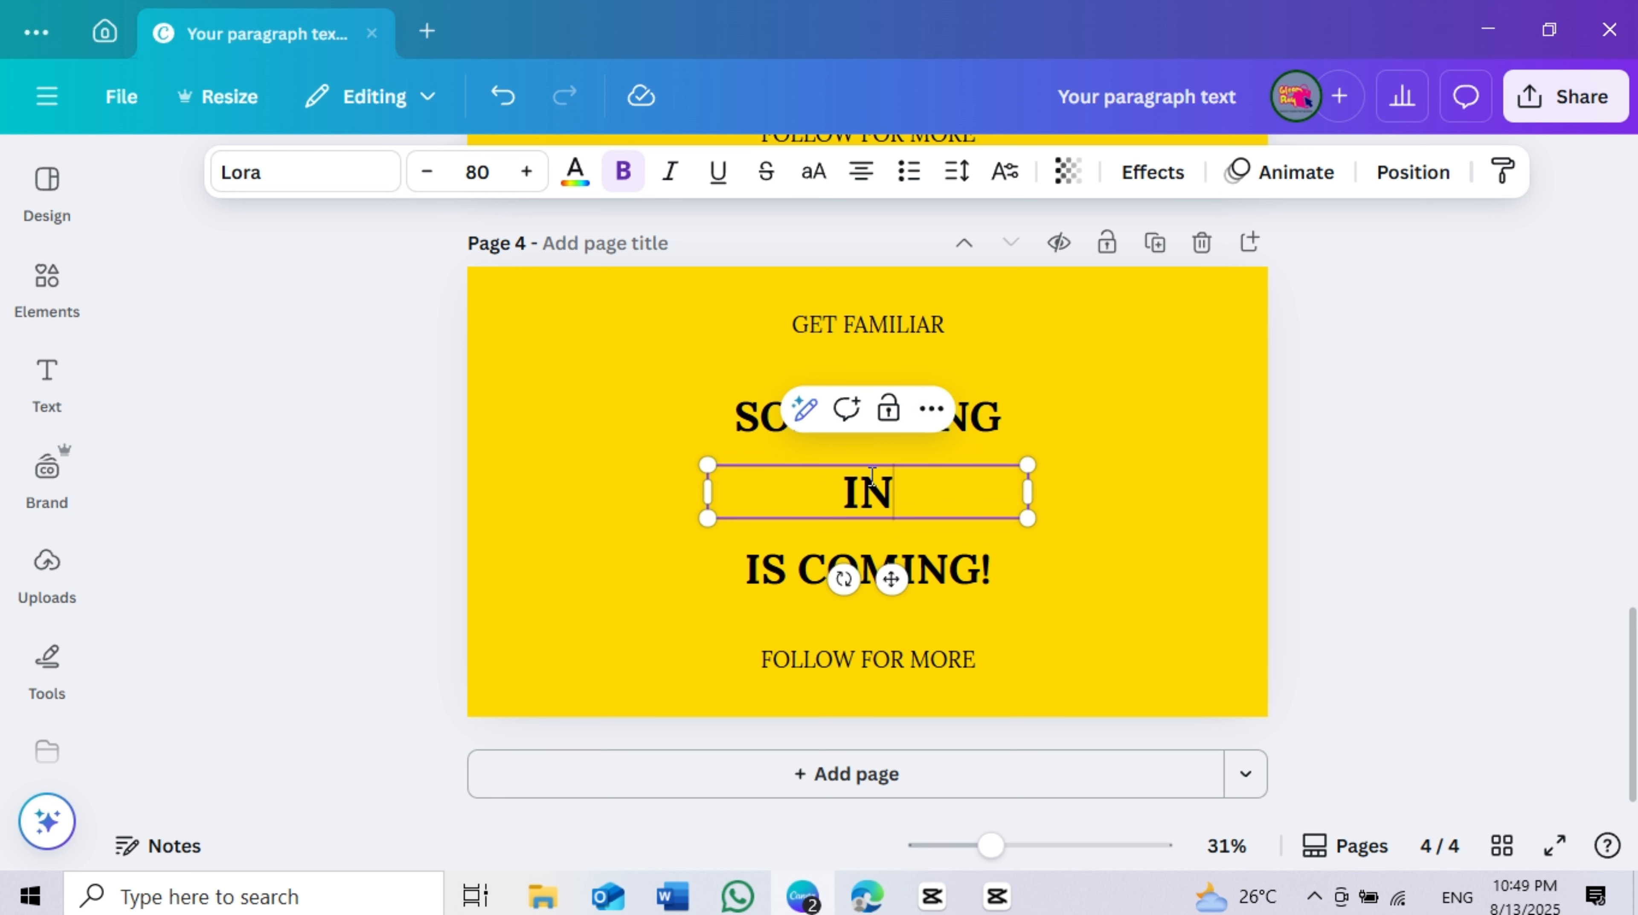
text(SPIRING)
click(1283, 501)
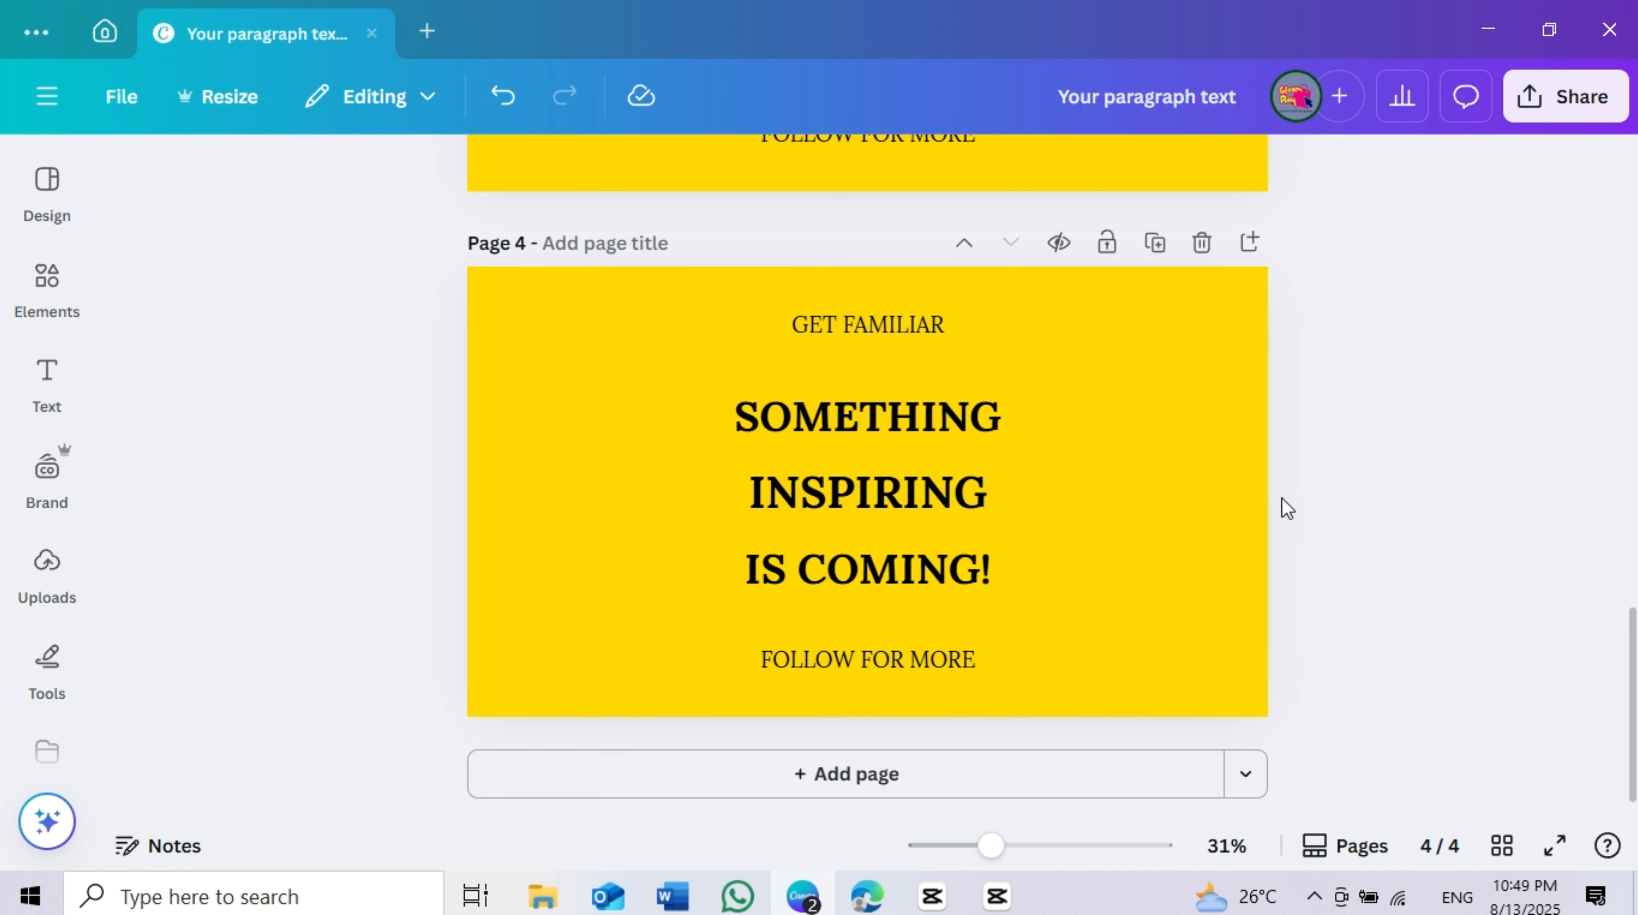
Duplicate page 4 and open the middle word INSPIRING on the copy for editing.
click(1156, 244)
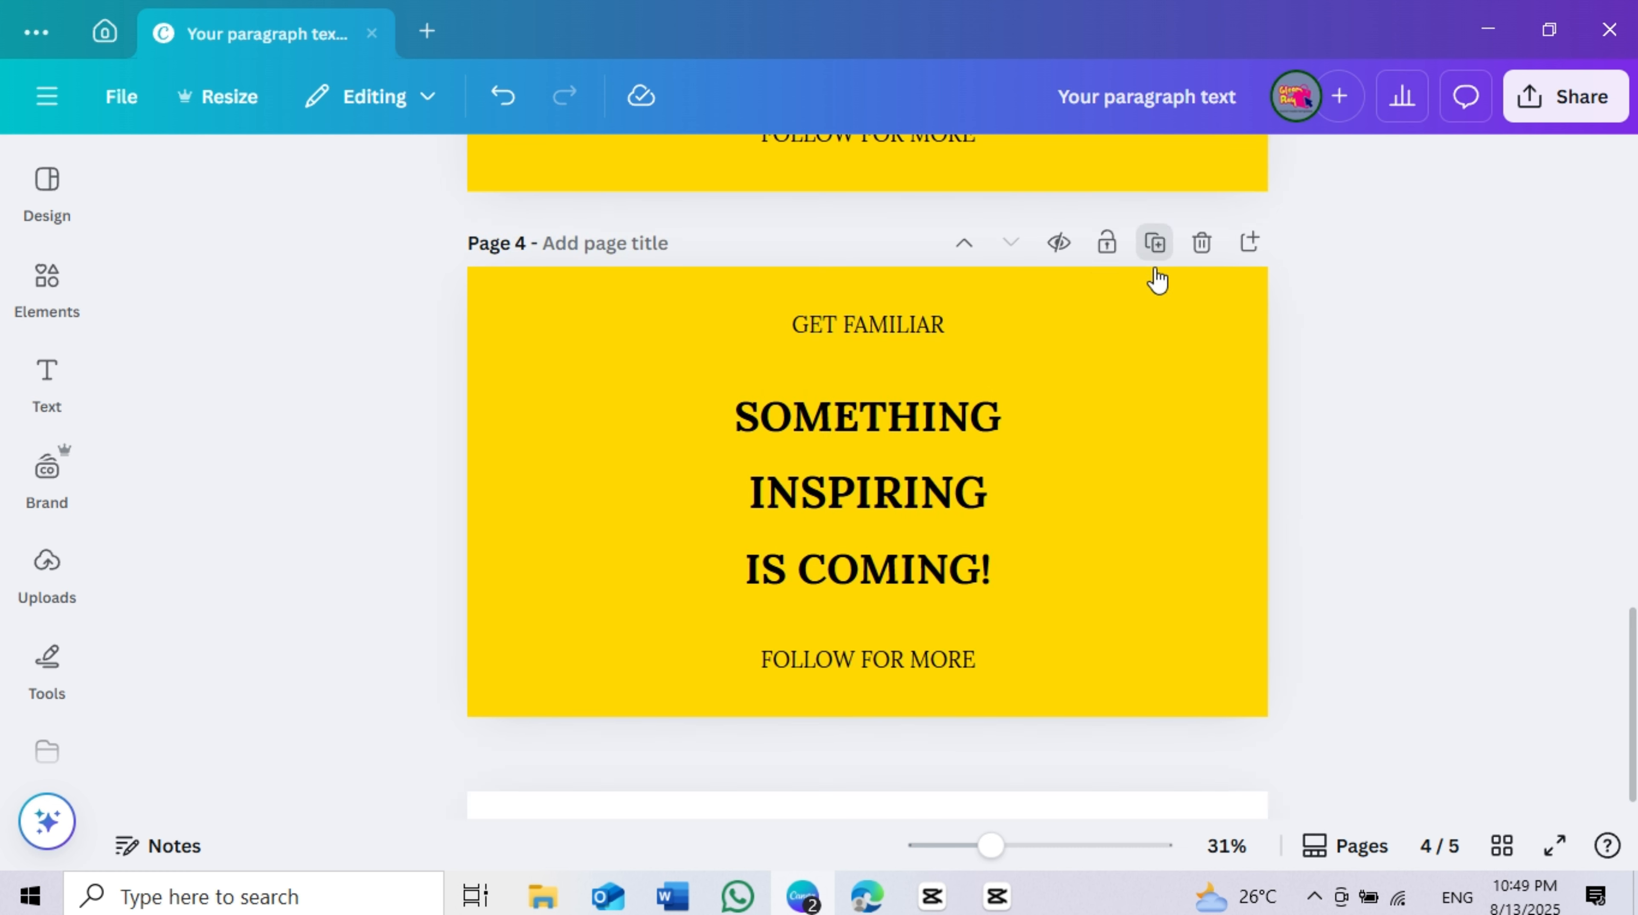
click(889, 486)
click(890, 486)
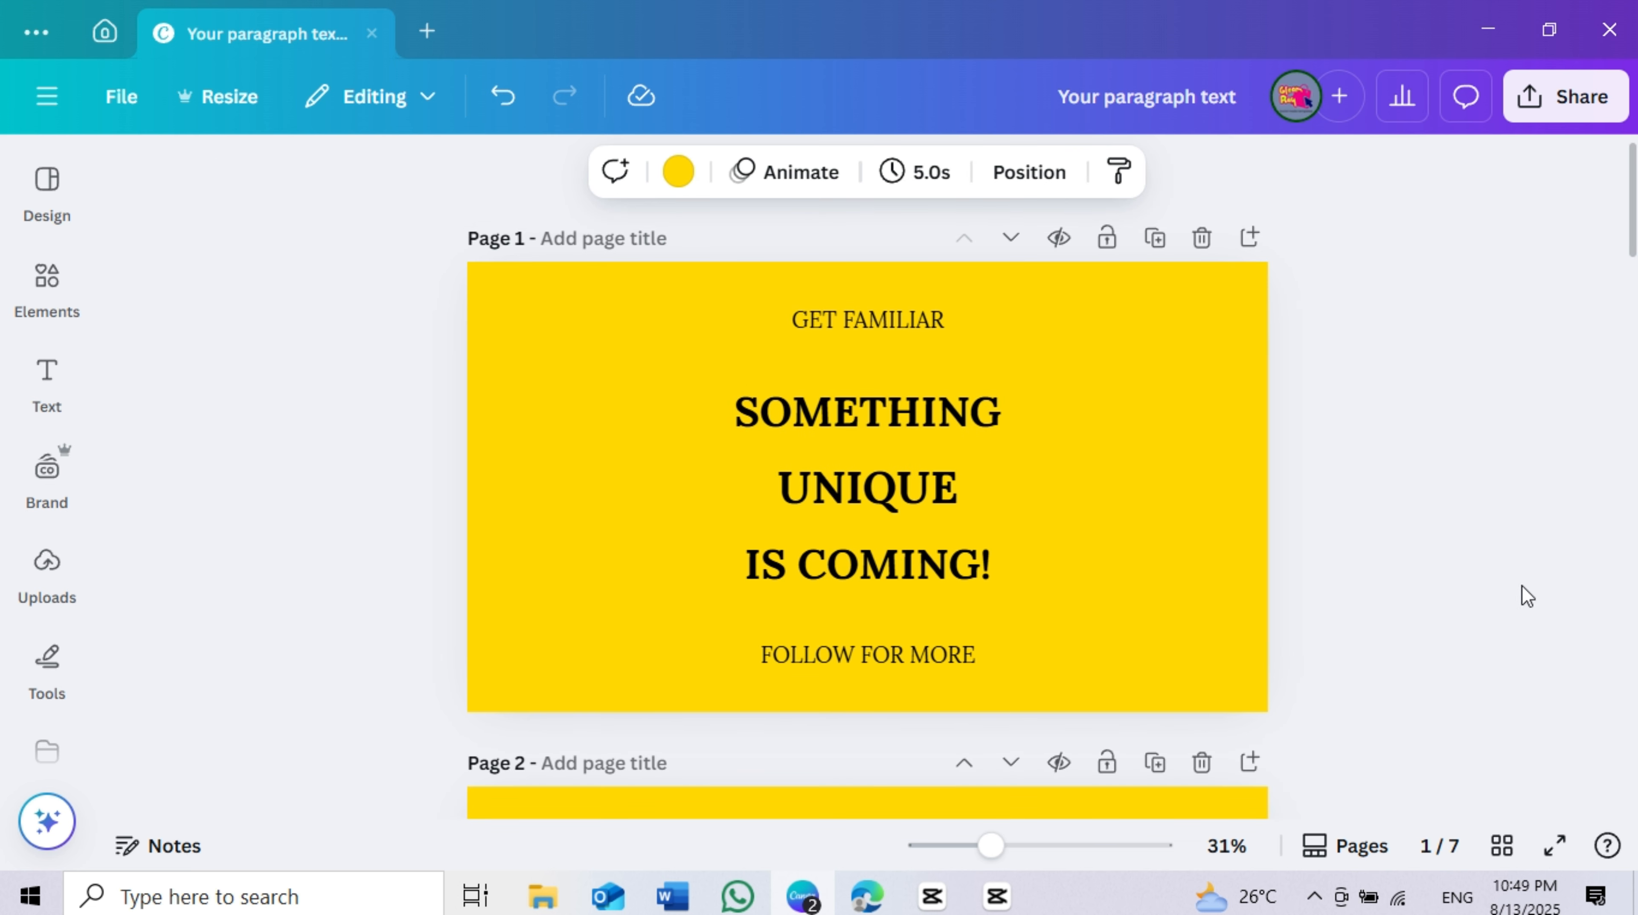
Apply the Pan animation to the word UNIQUE on page 1.
click(964, 502)
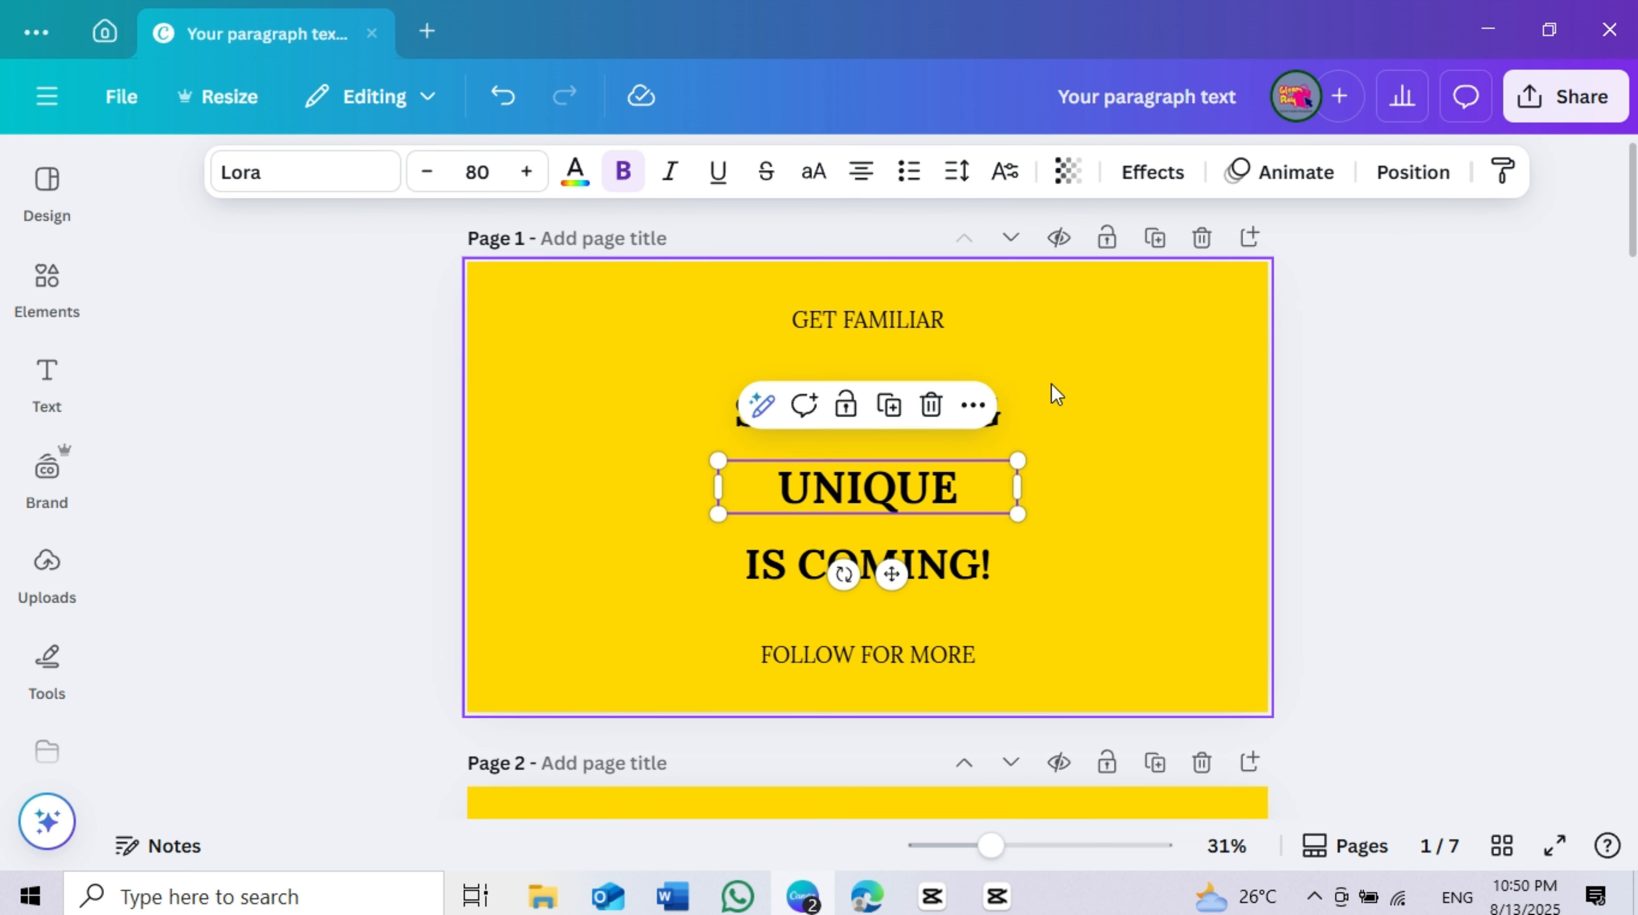
click(1282, 172)
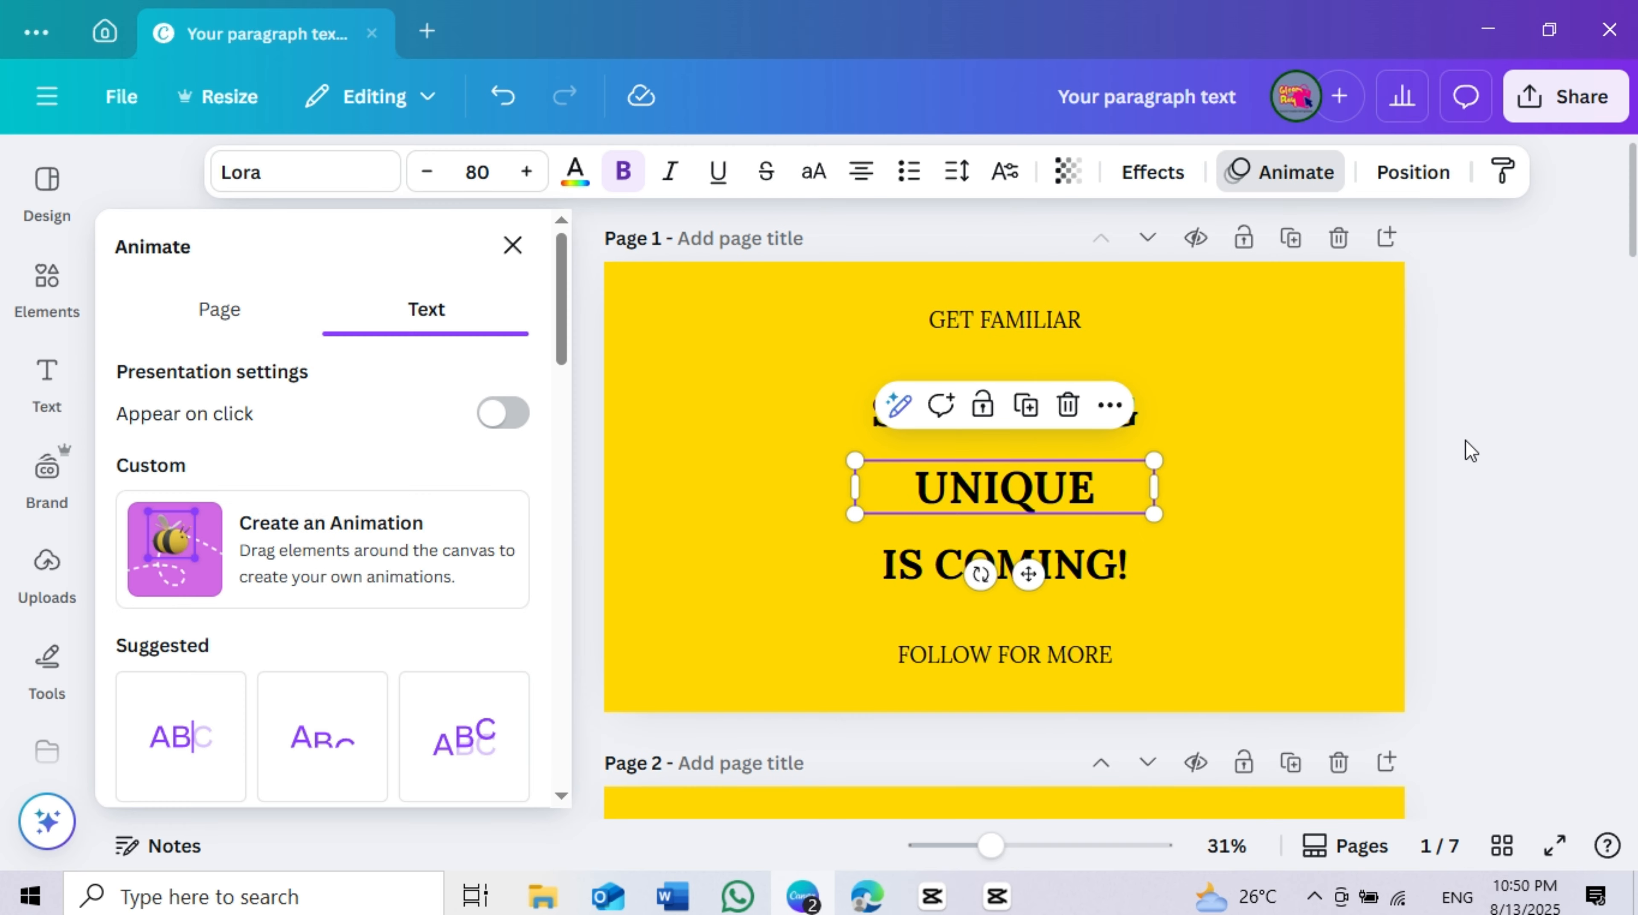
scroll(321, 567, down, 5)
click(321, 500)
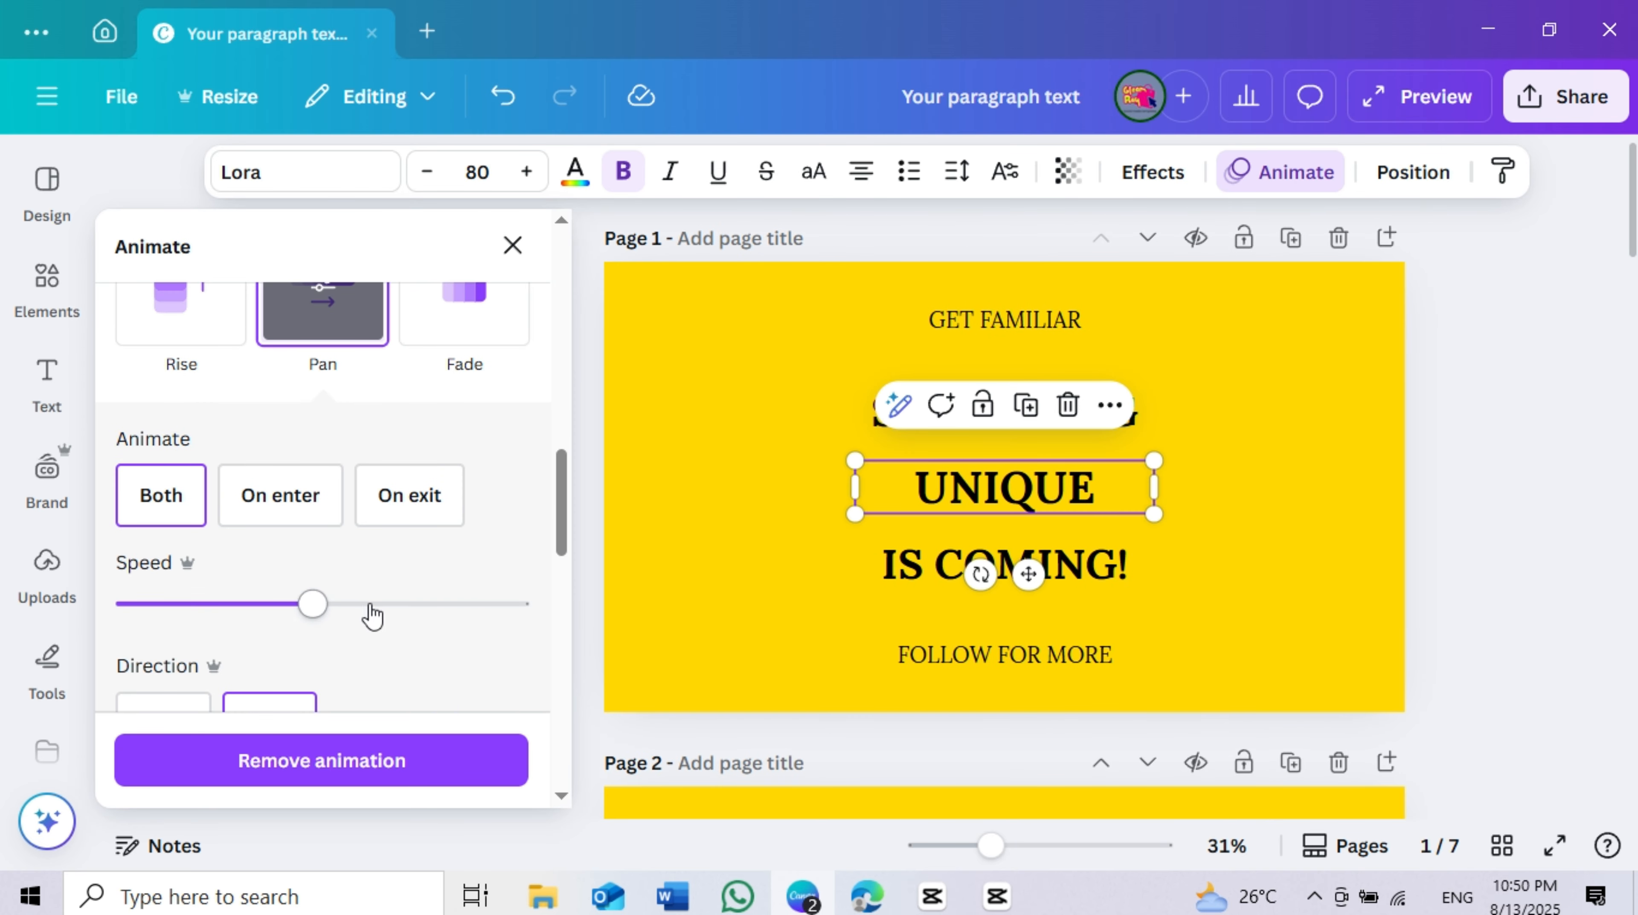
Set the Pan animation of UNIQUE to play on enter only and raise its speed slightly.
scroll(371, 615, down, 2)
click(307, 368)
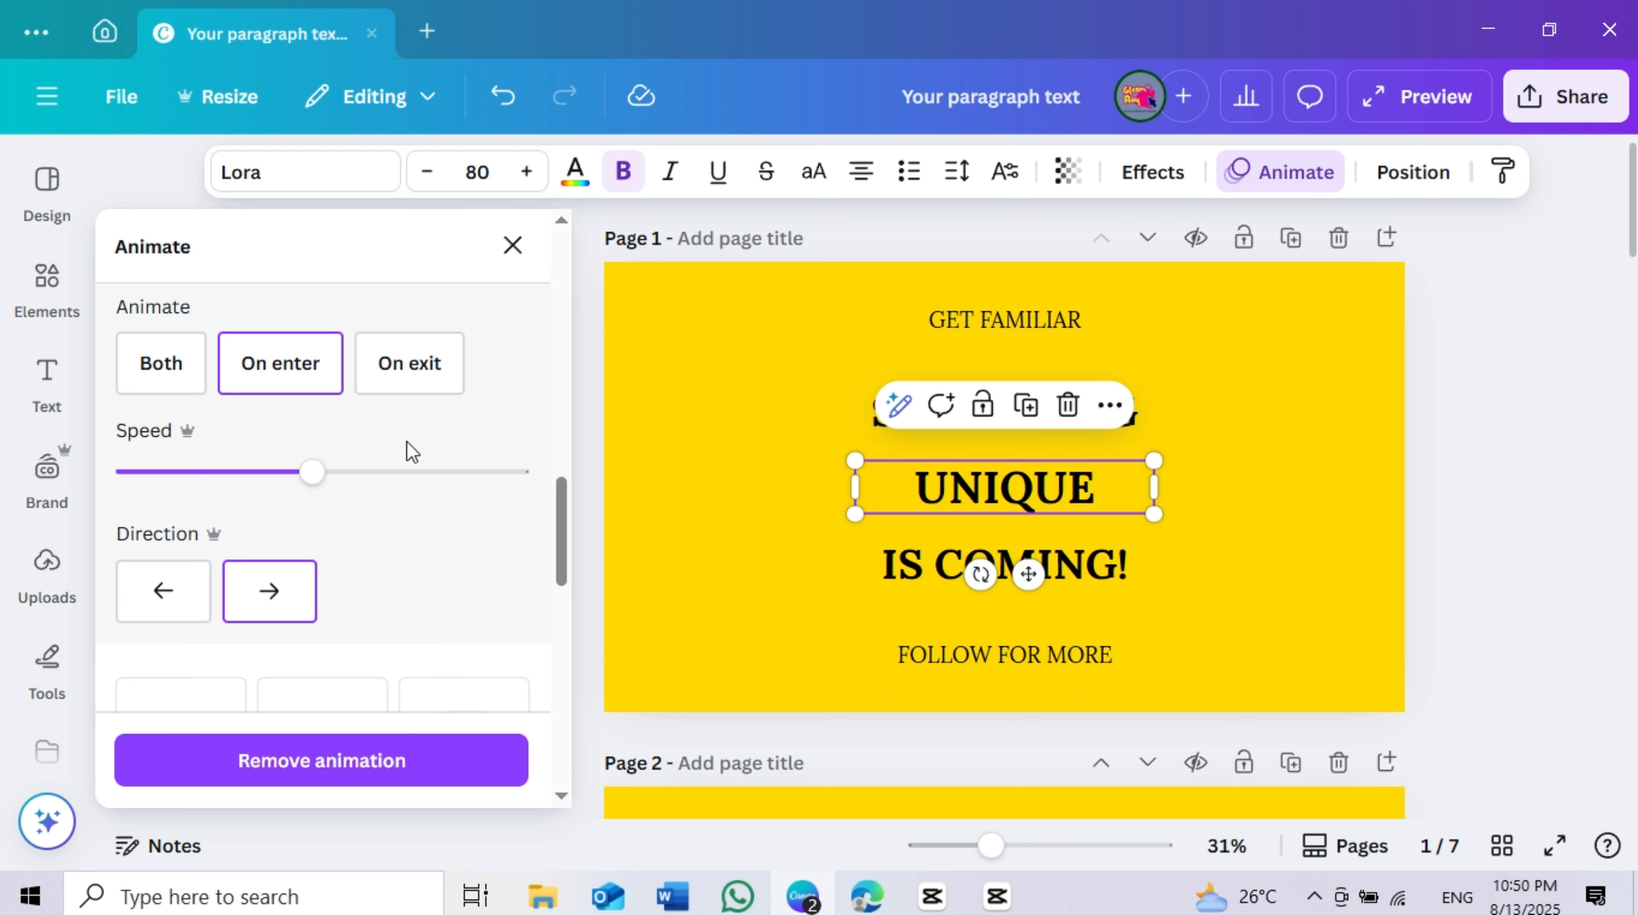
click(351, 469)
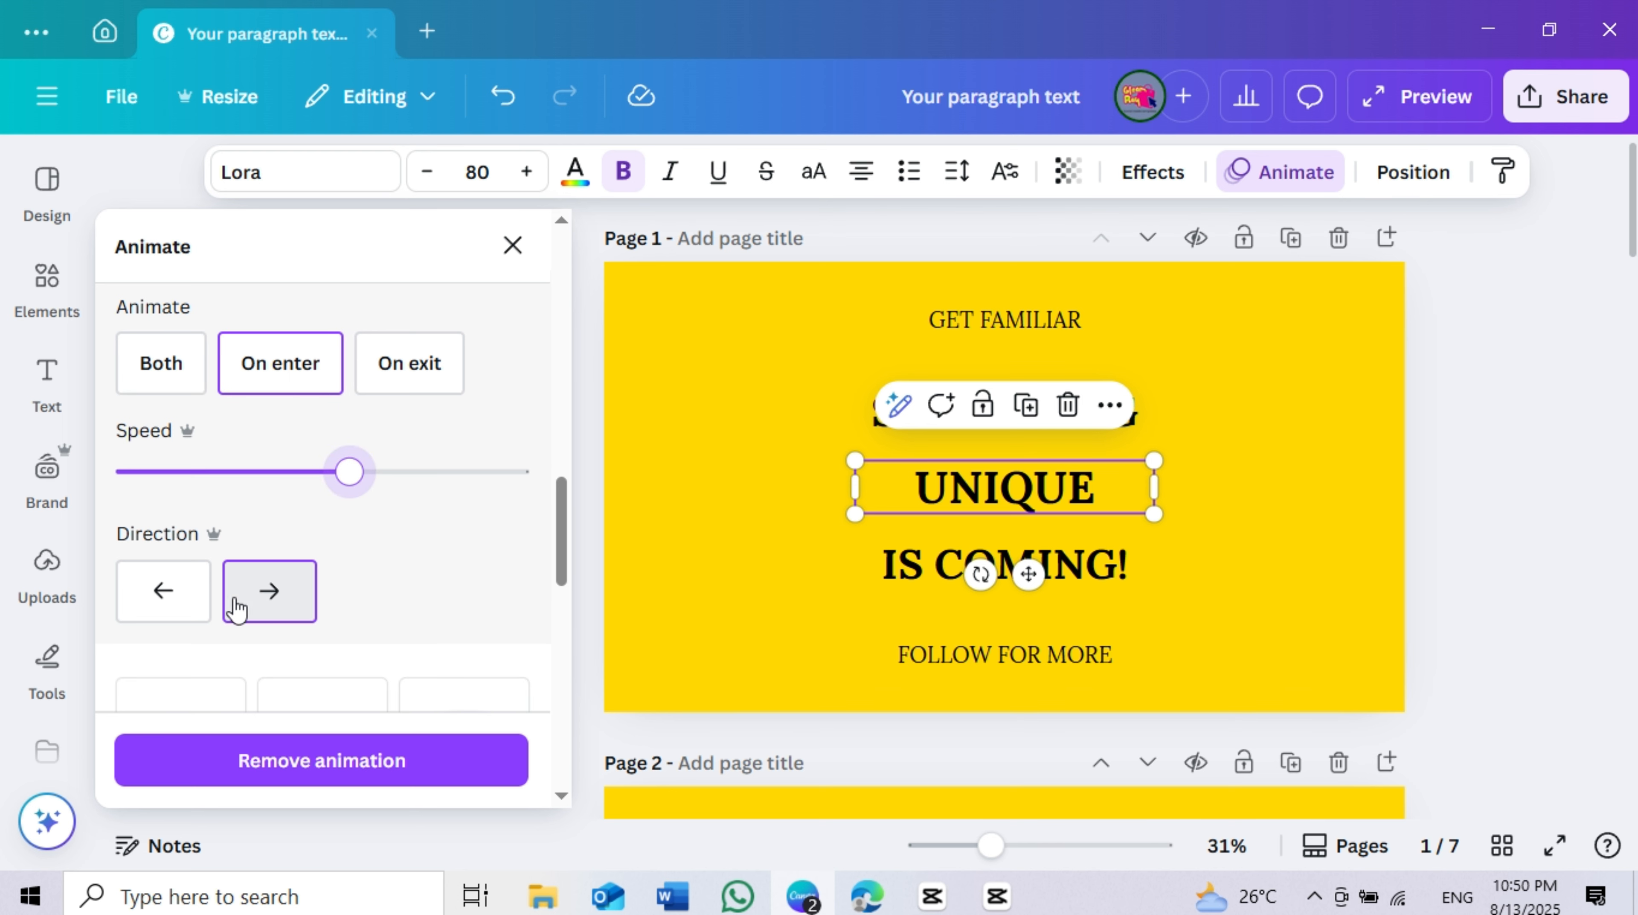
scroll(441, 568, down, 2)
Apply the Pan animation to INNOVATIVE on page 2 and raise its speed slightly.
scroll(1065, 567, down, 5)
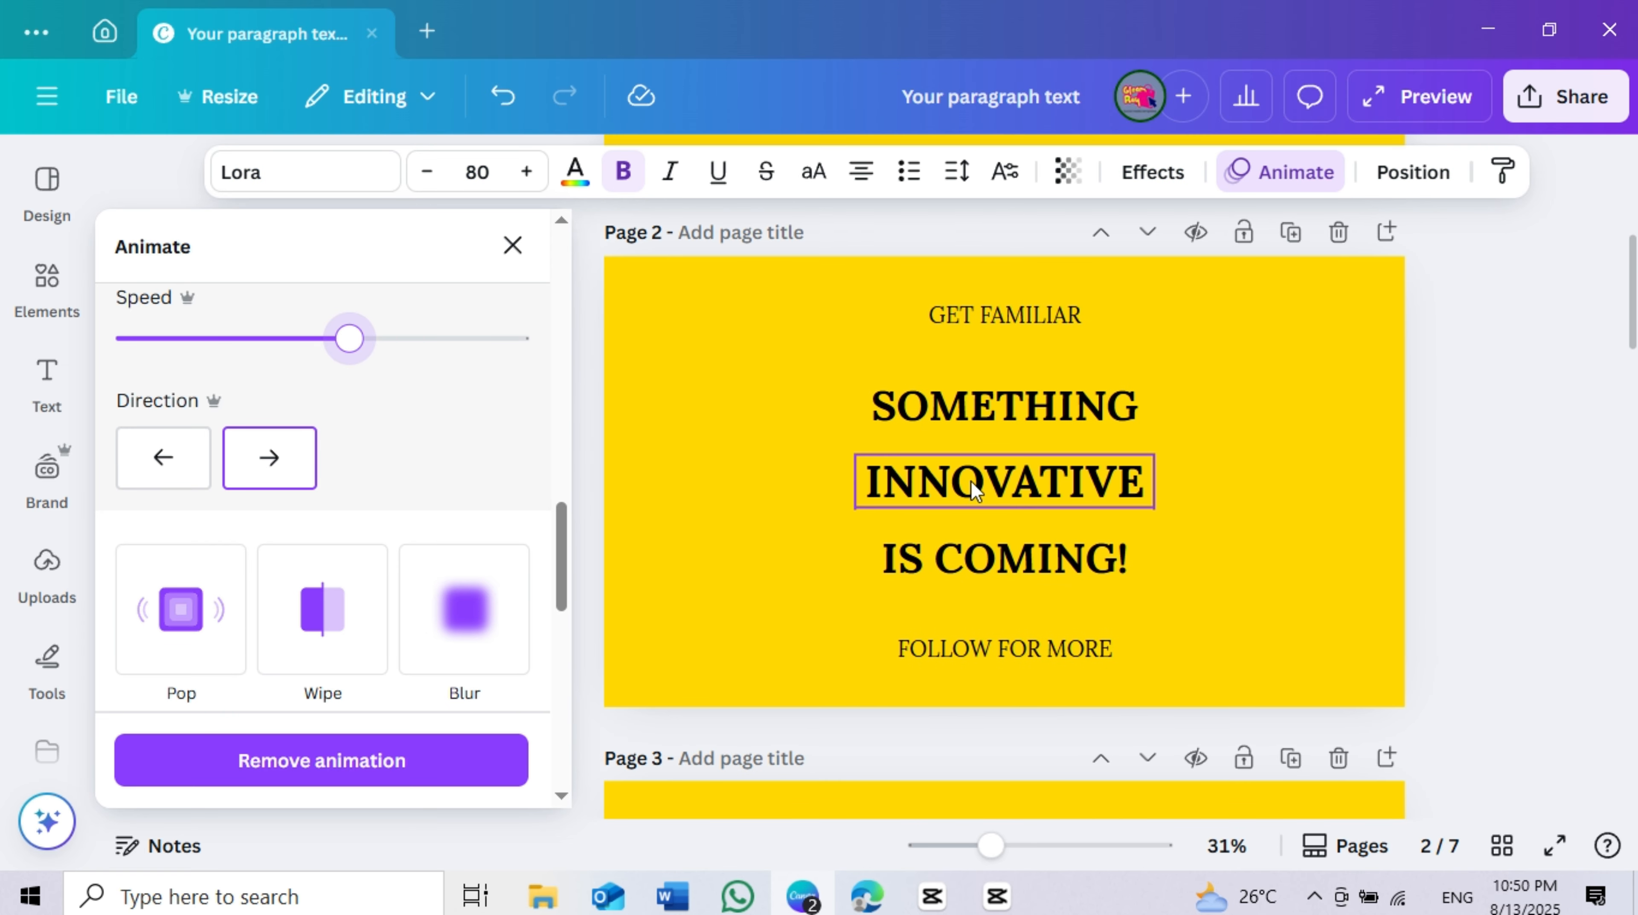
click(973, 490)
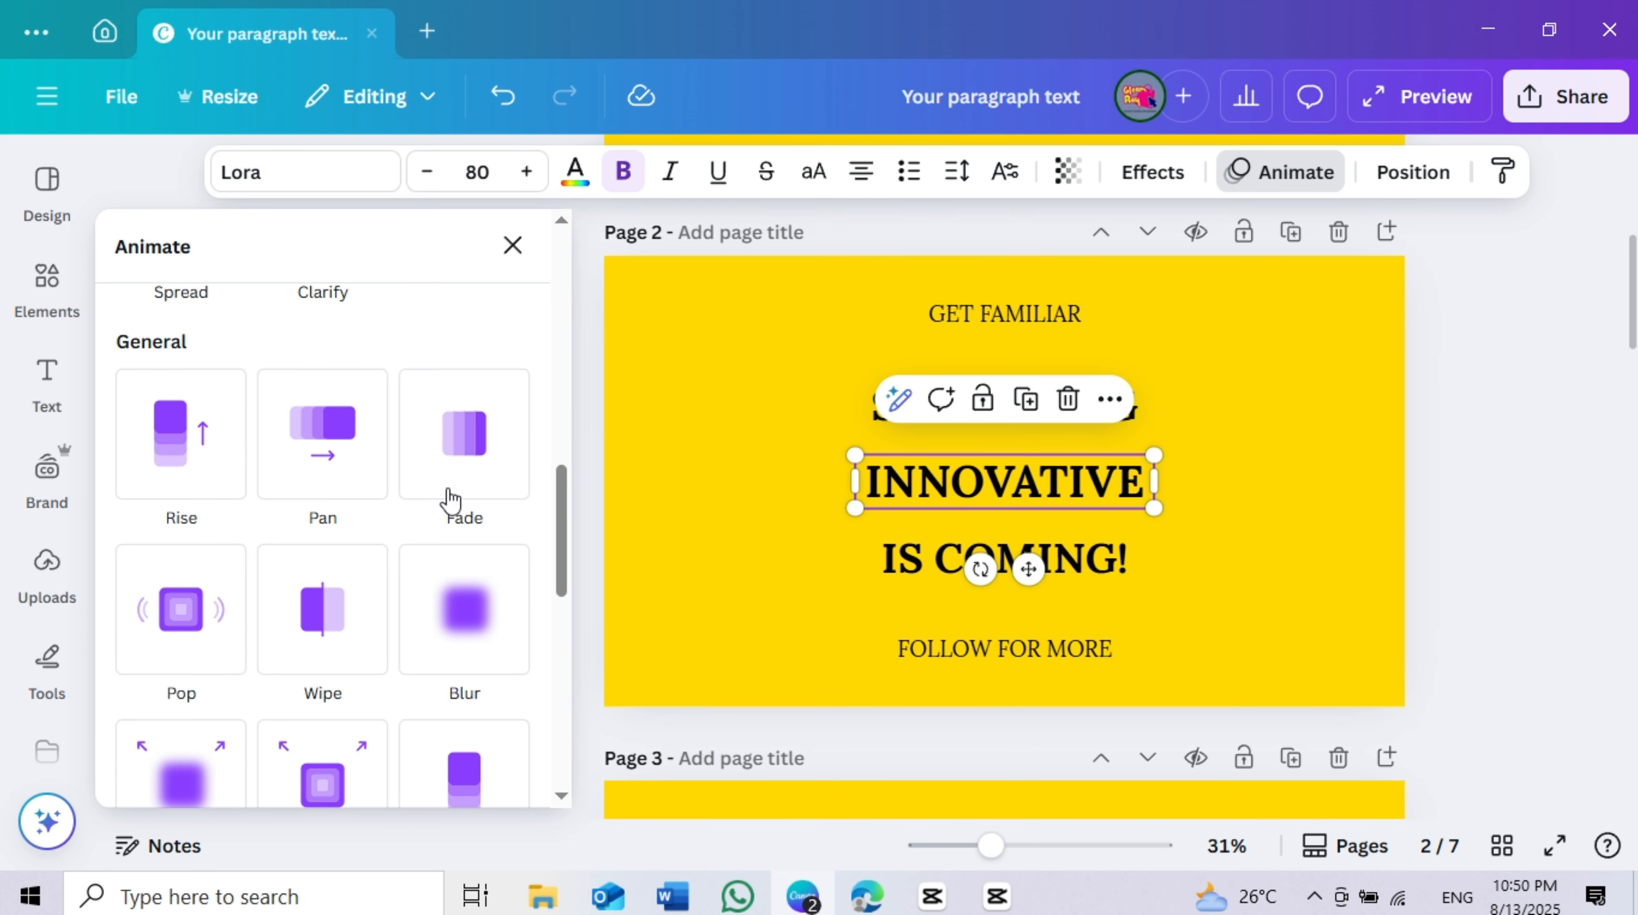
click(322, 464)
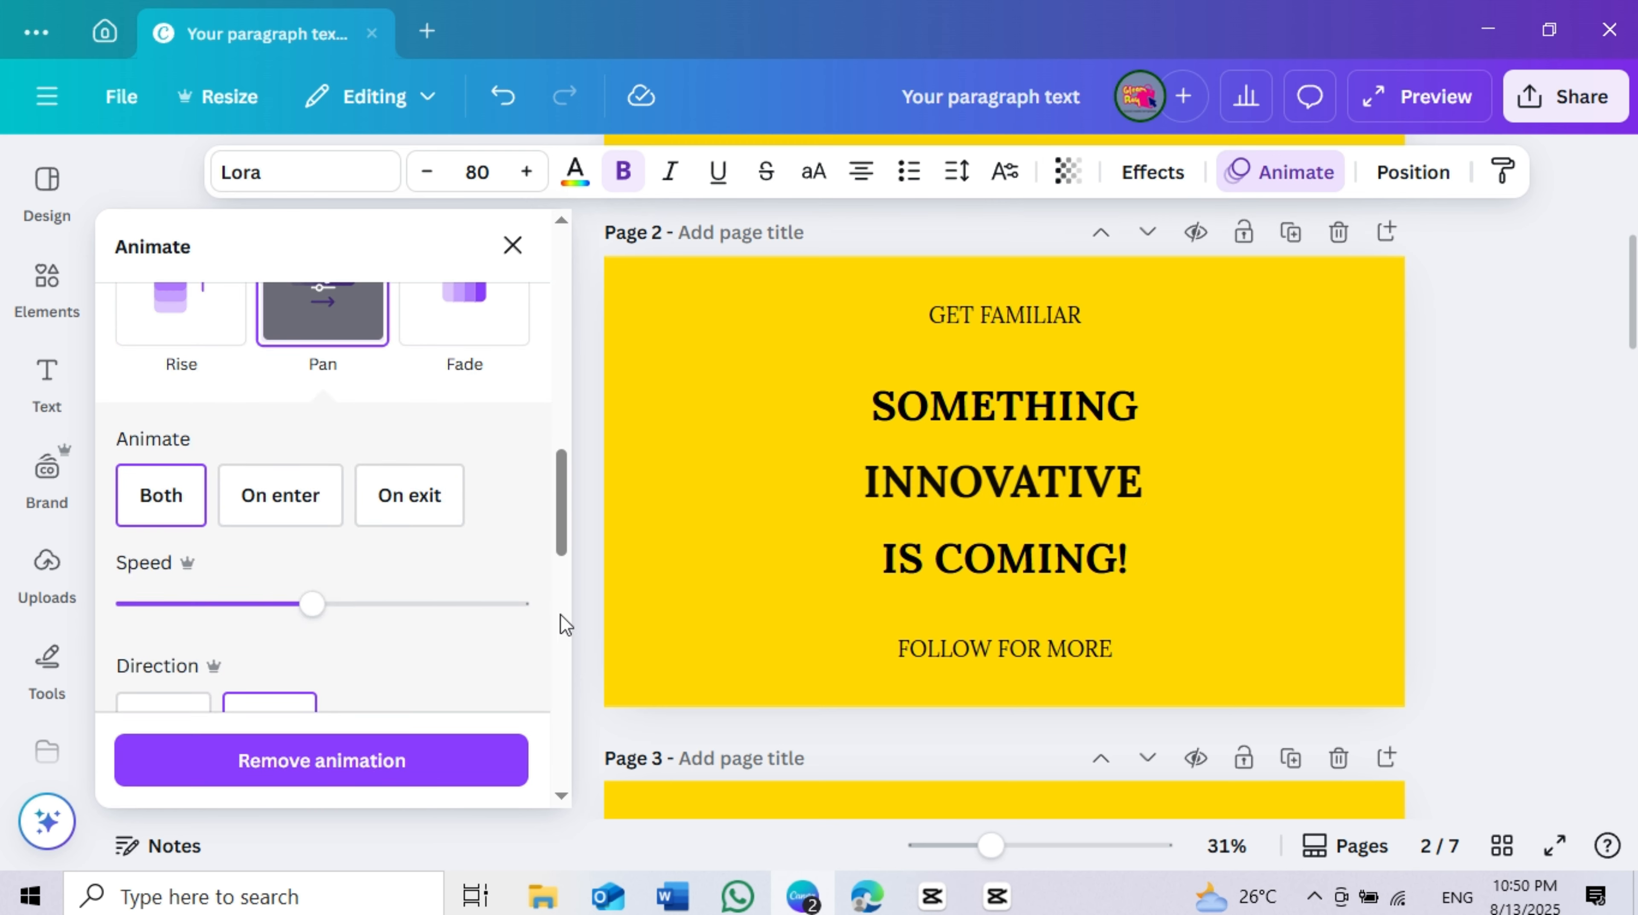
click(352, 604)
scroll(349, 614, down, 4)
Apply the Pan animation to THOUGHTFUL on page 3, slightly faster and playing on enter only.
scroll(1025, 618, down, 4)
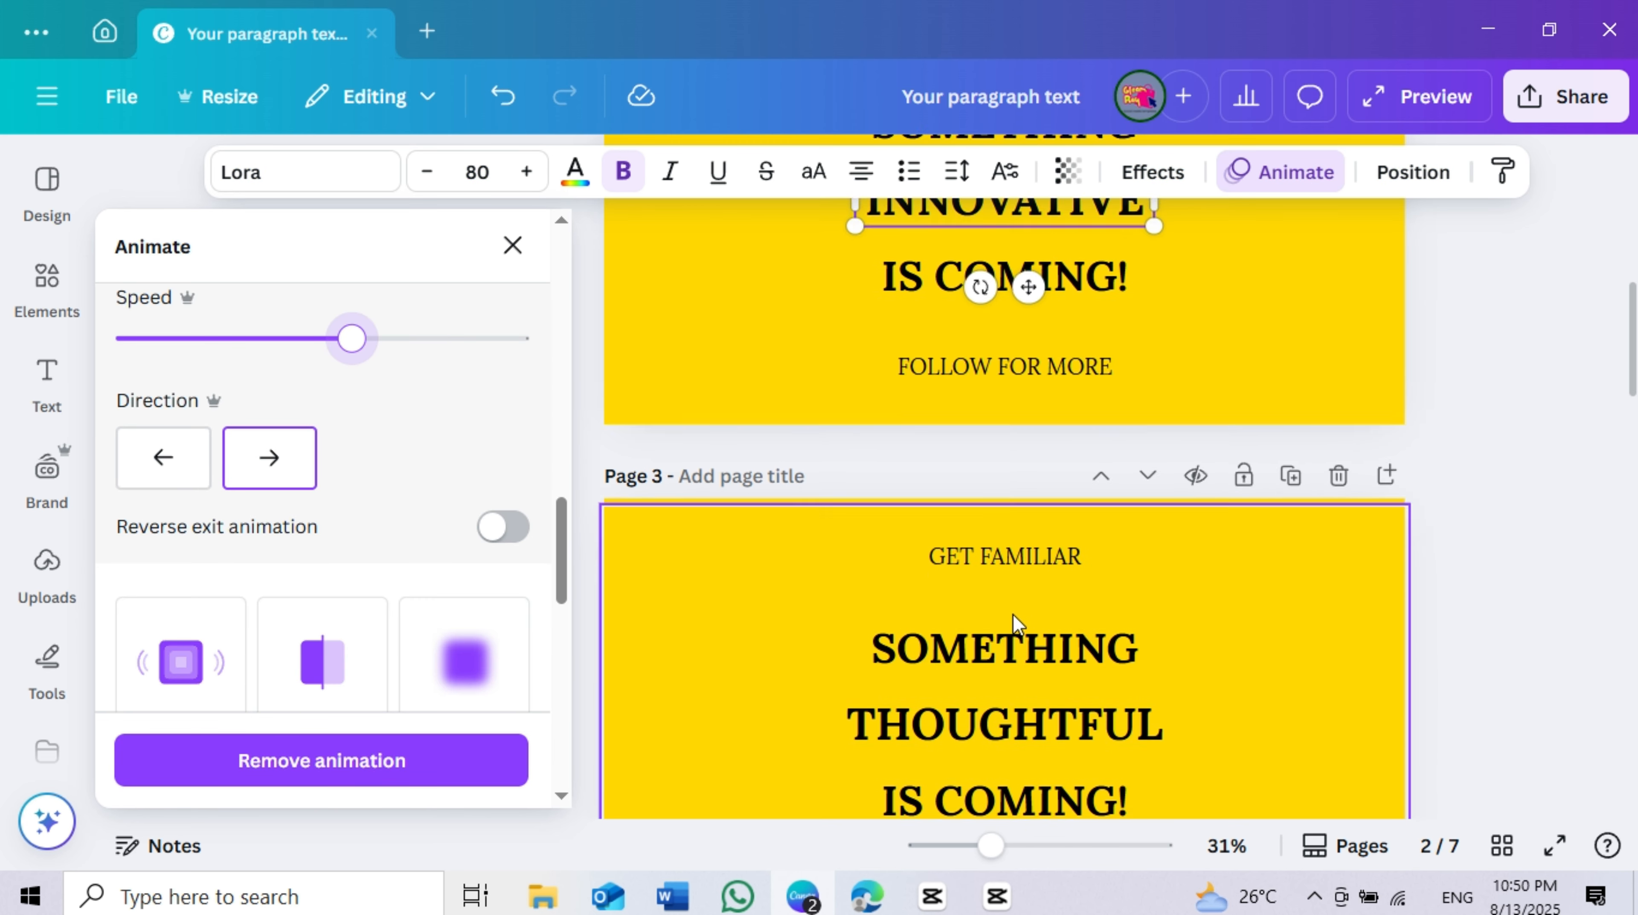
scroll(1016, 621, down, 3)
click(959, 485)
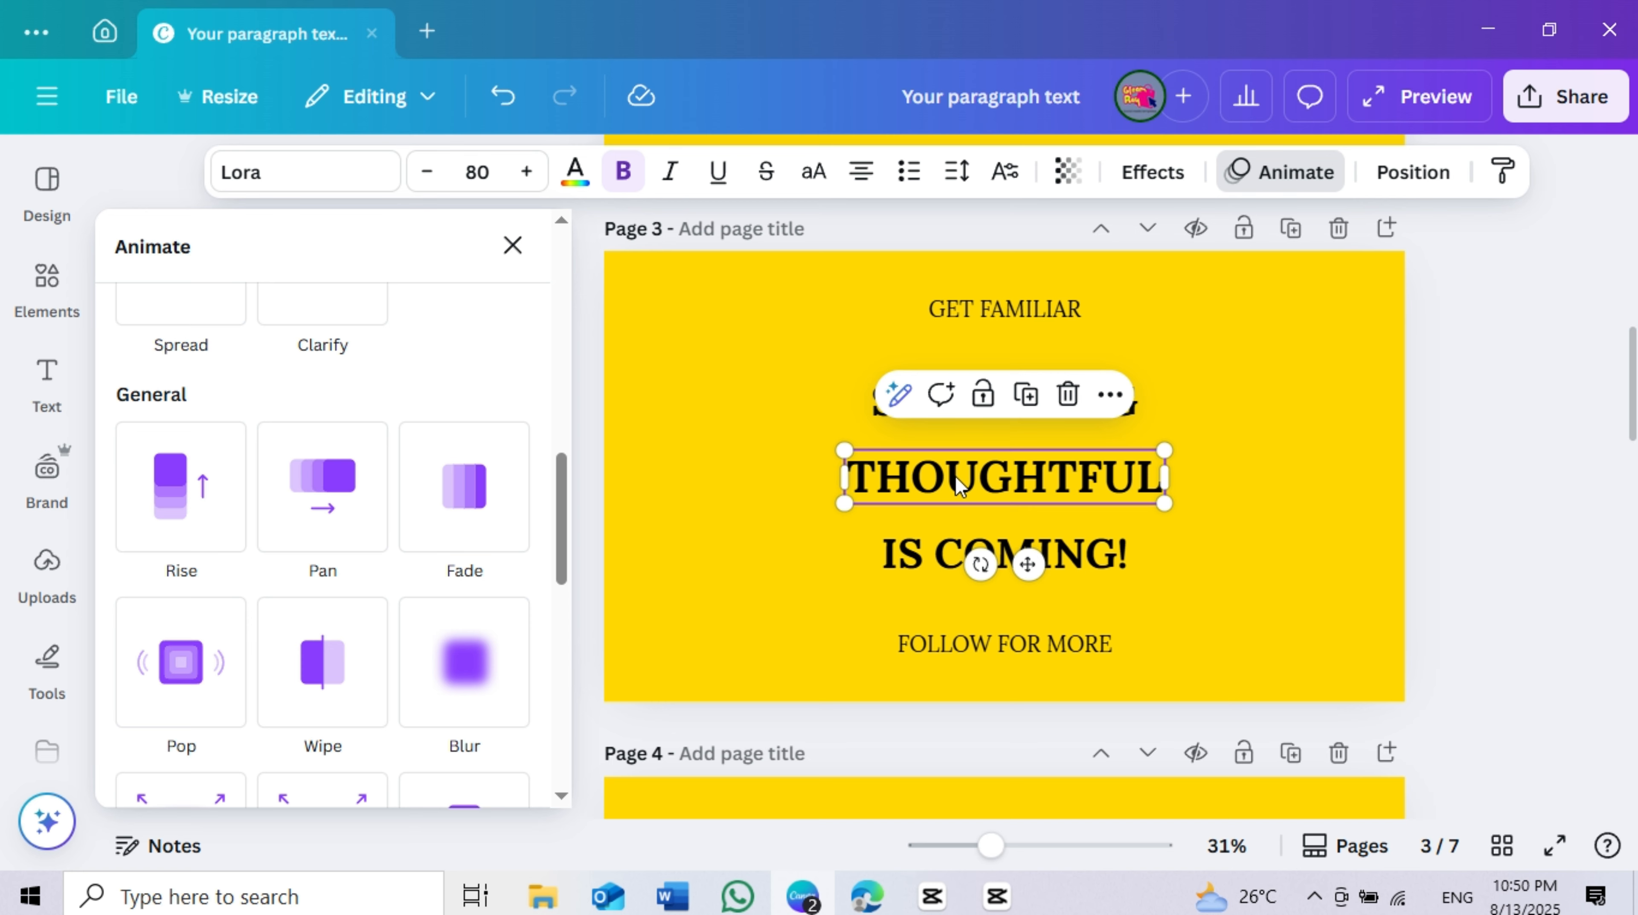
click(386, 544)
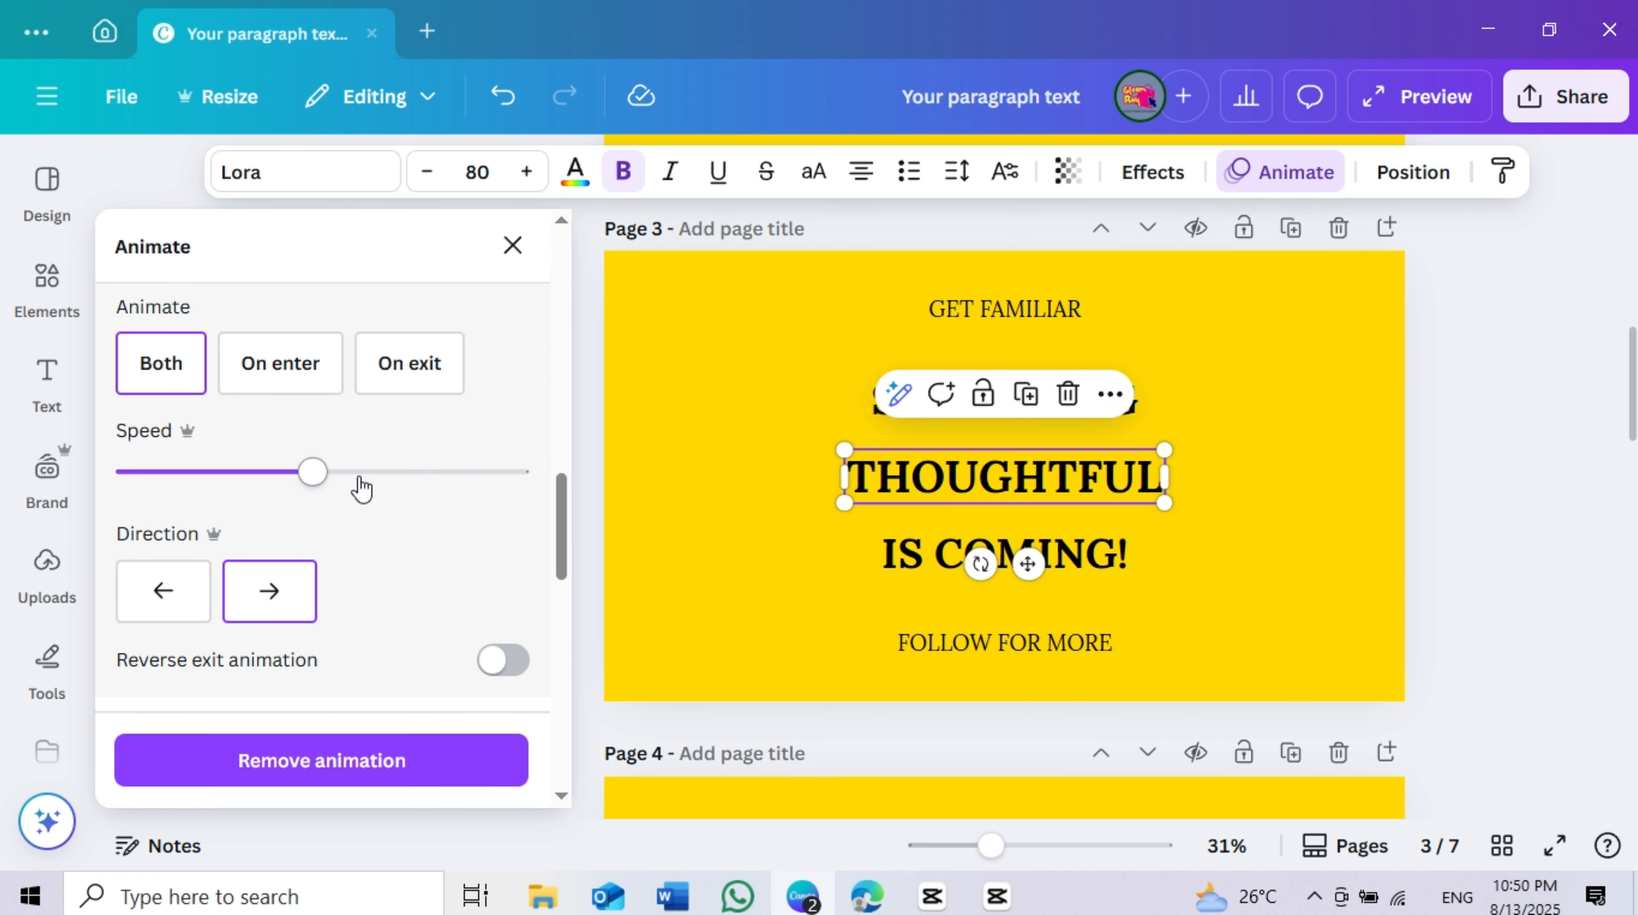
click(358, 473)
click(263, 365)
Check the animation timing of the middle words on pages 1 to 3 and set INNOVATIVE's Pan to play on enter only.
scroll(733, 615, up, 5)
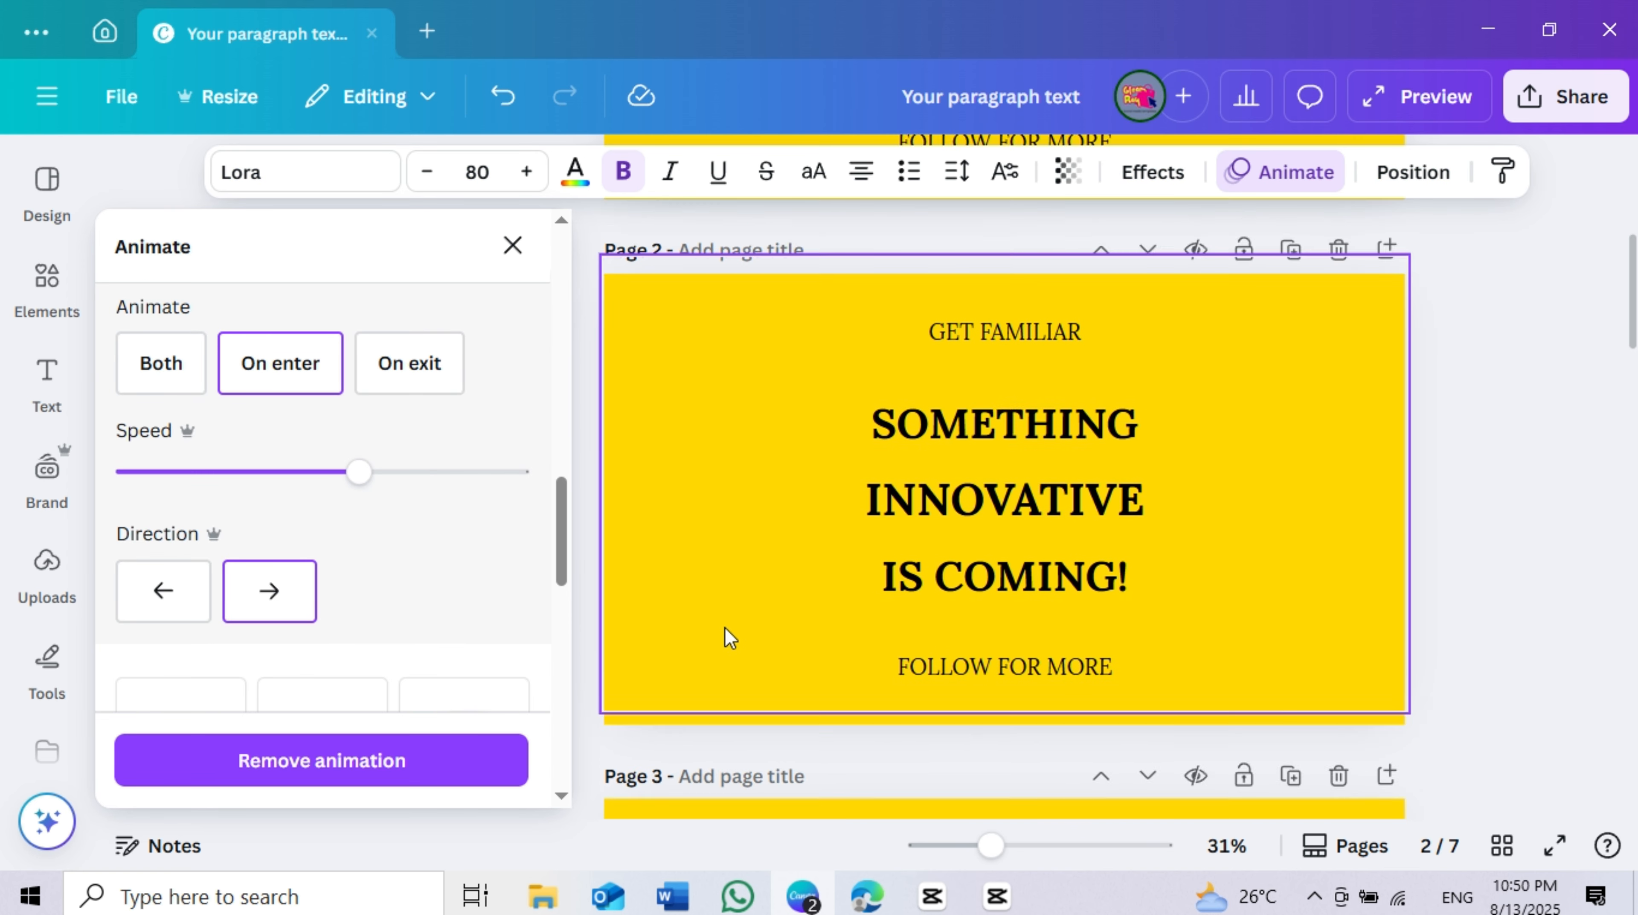
scroll(808, 659, up, 5)
click(952, 520)
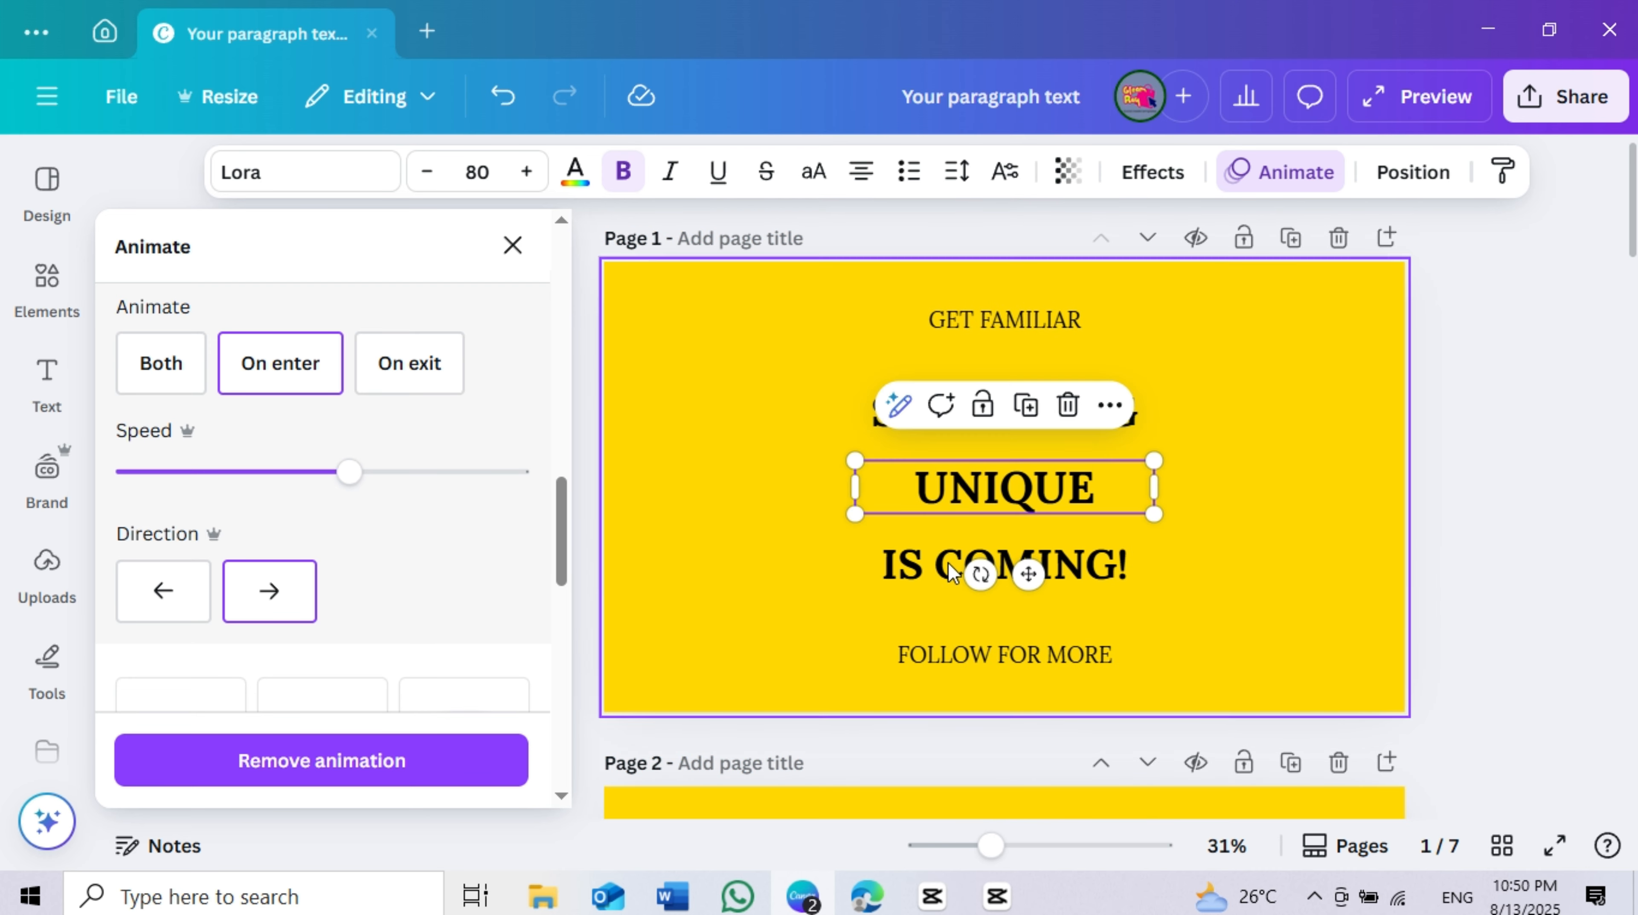
scroll(952, 572, down, 5)
click(957, 631)
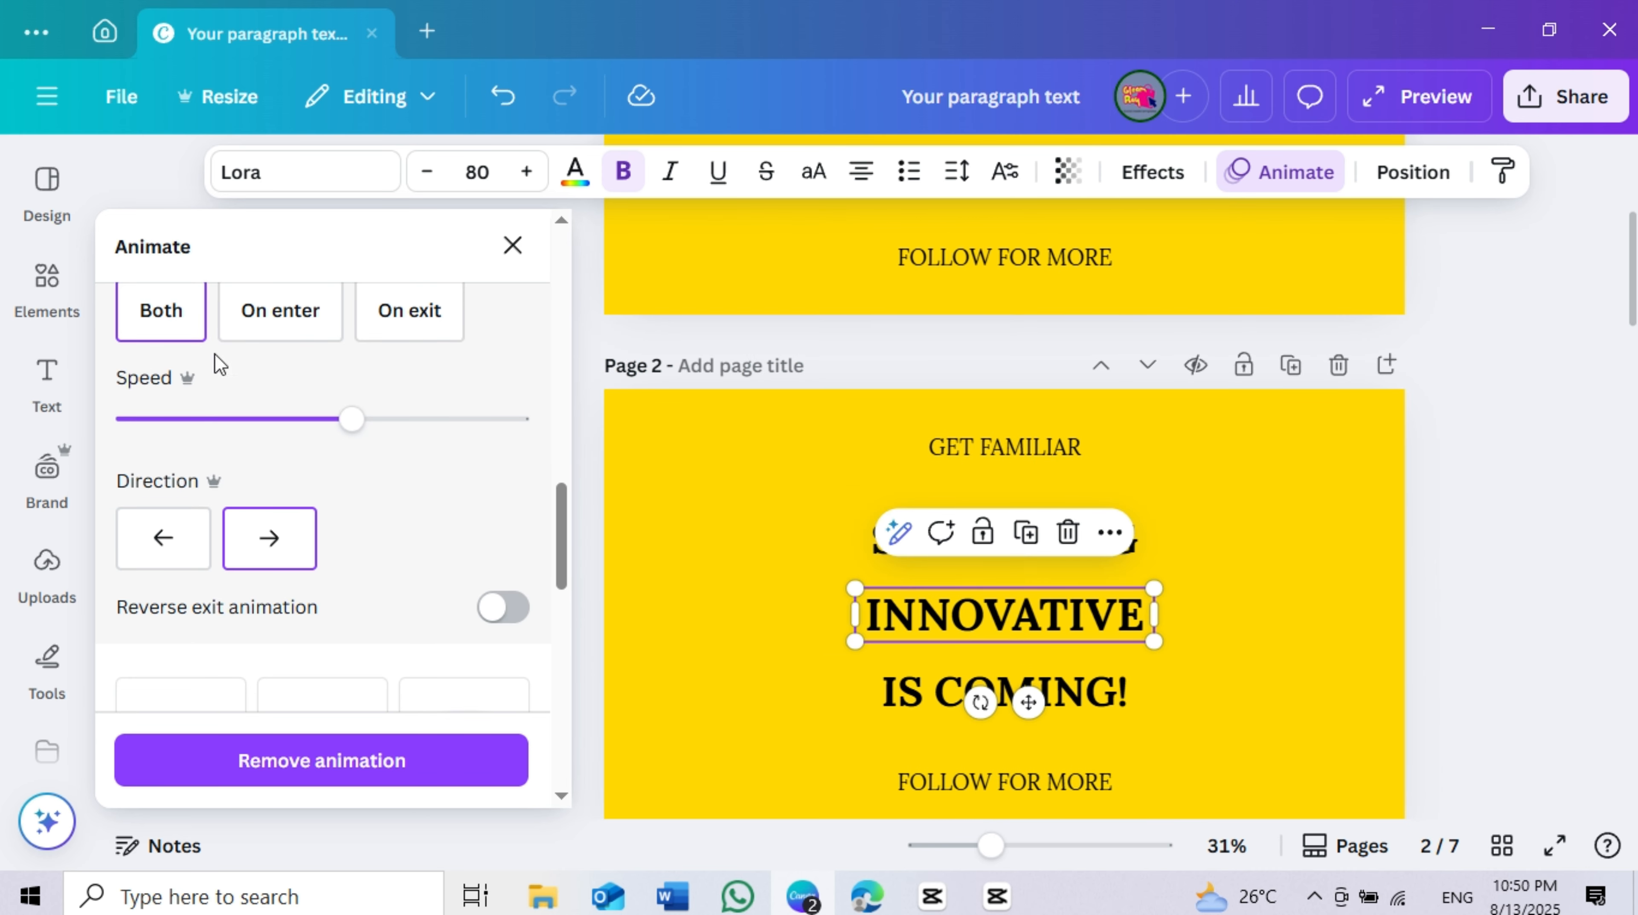
click(275, 319)
scroll(1204, 778, down, 5)
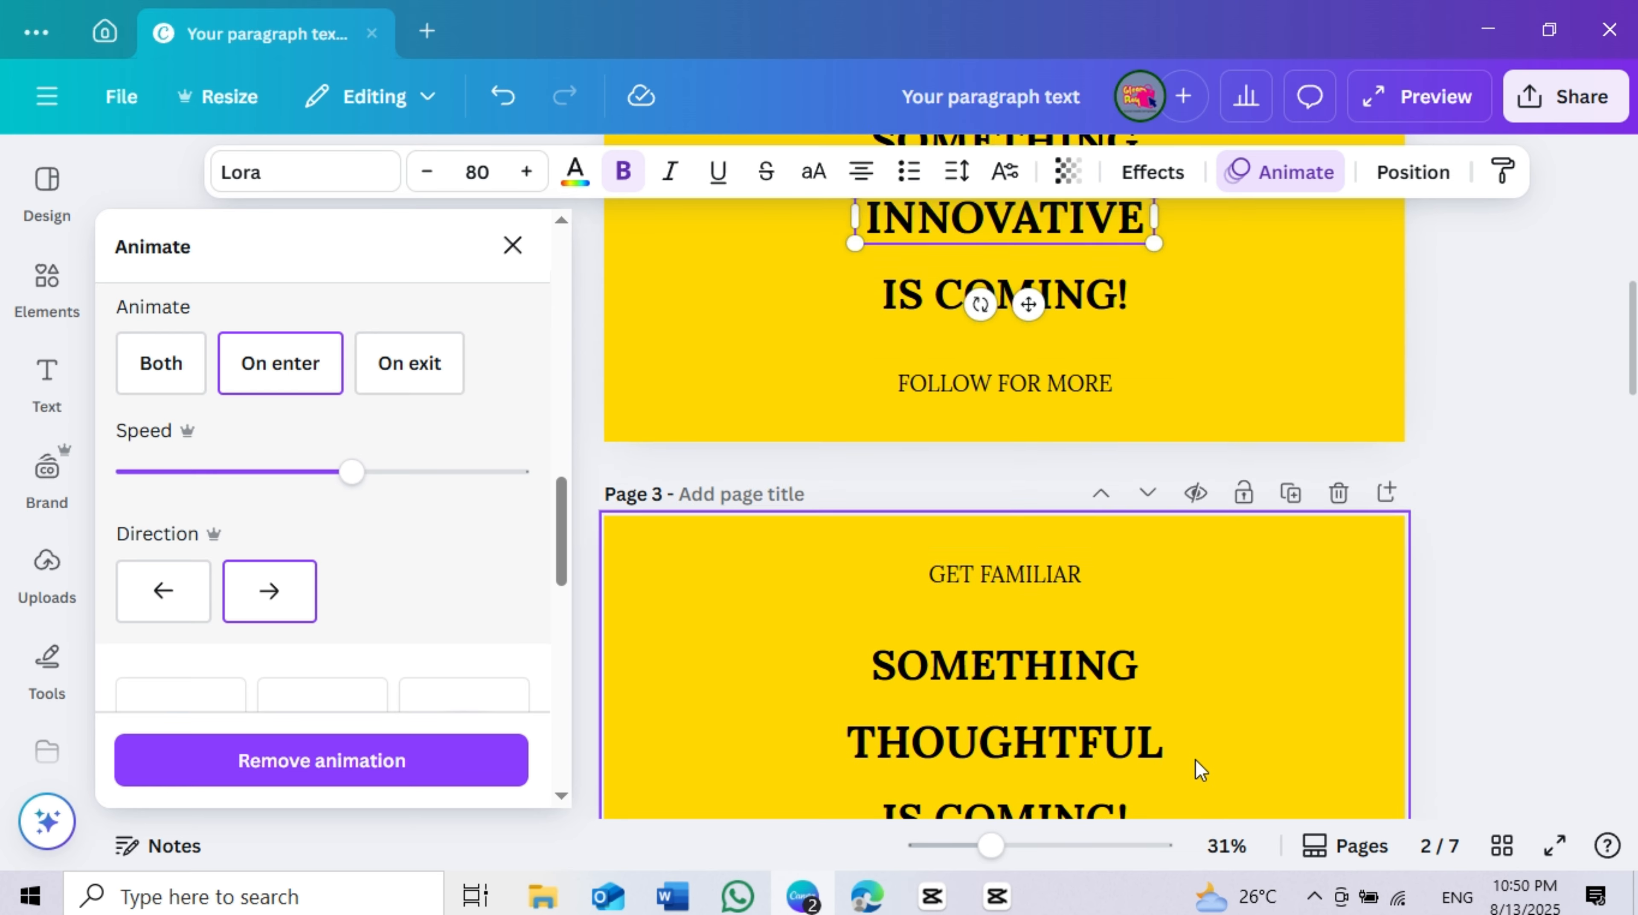
scroll(1191, 737, down, 3)
click(1082, 493)
scroll(1134, 608, down, 3)
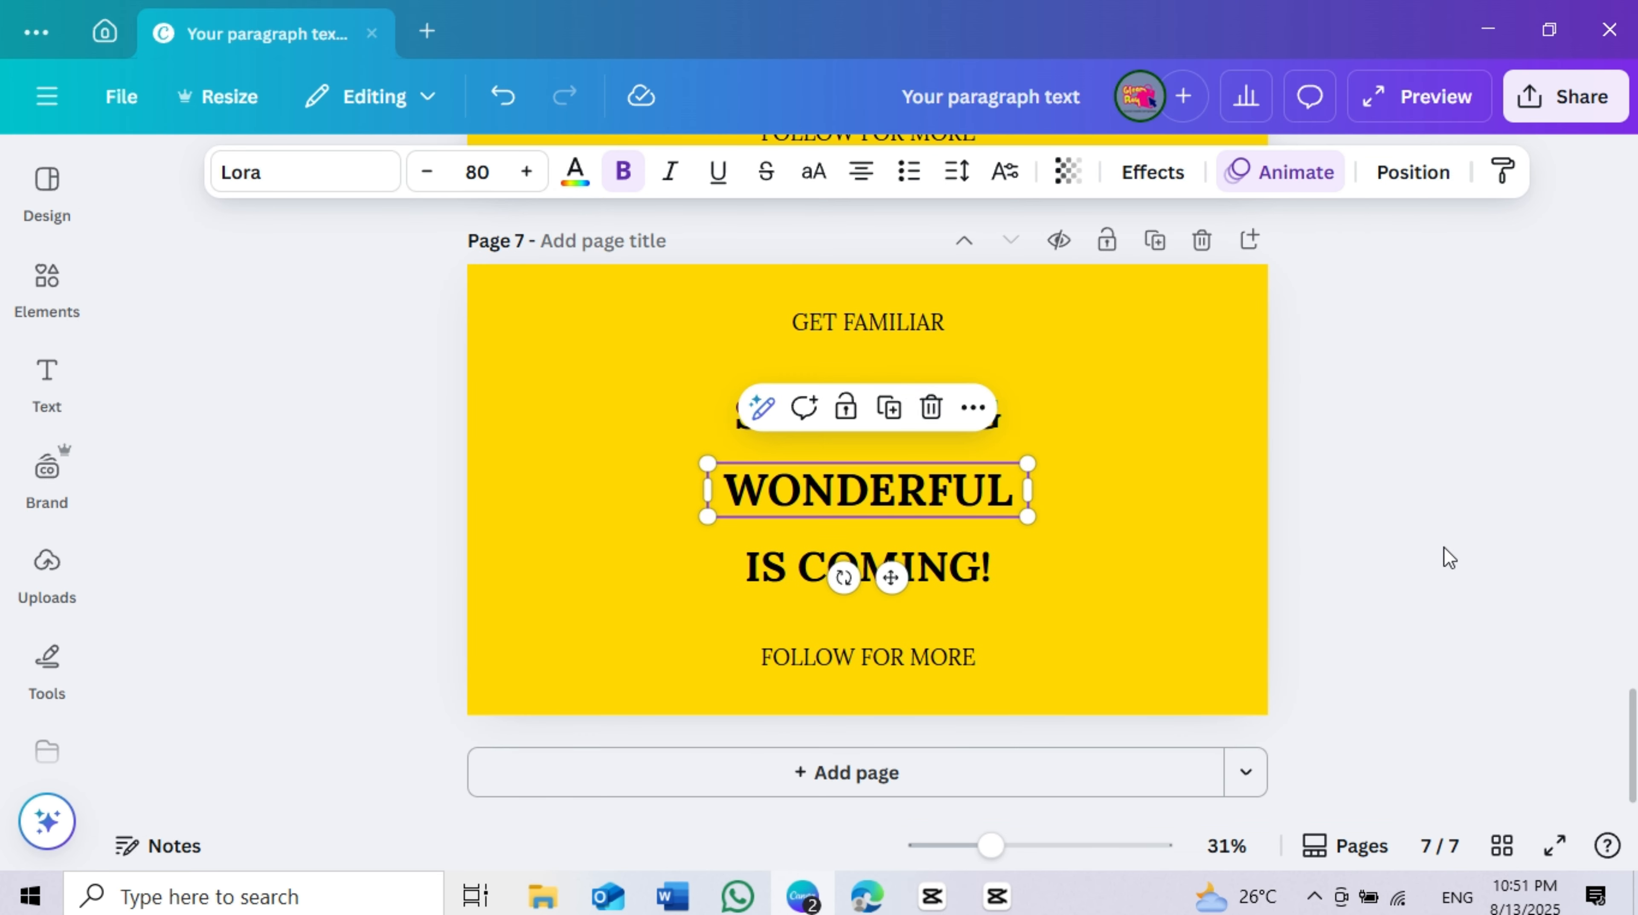
Duplicate page 1, the one with the word UNIQUE.
click(1446, 557)
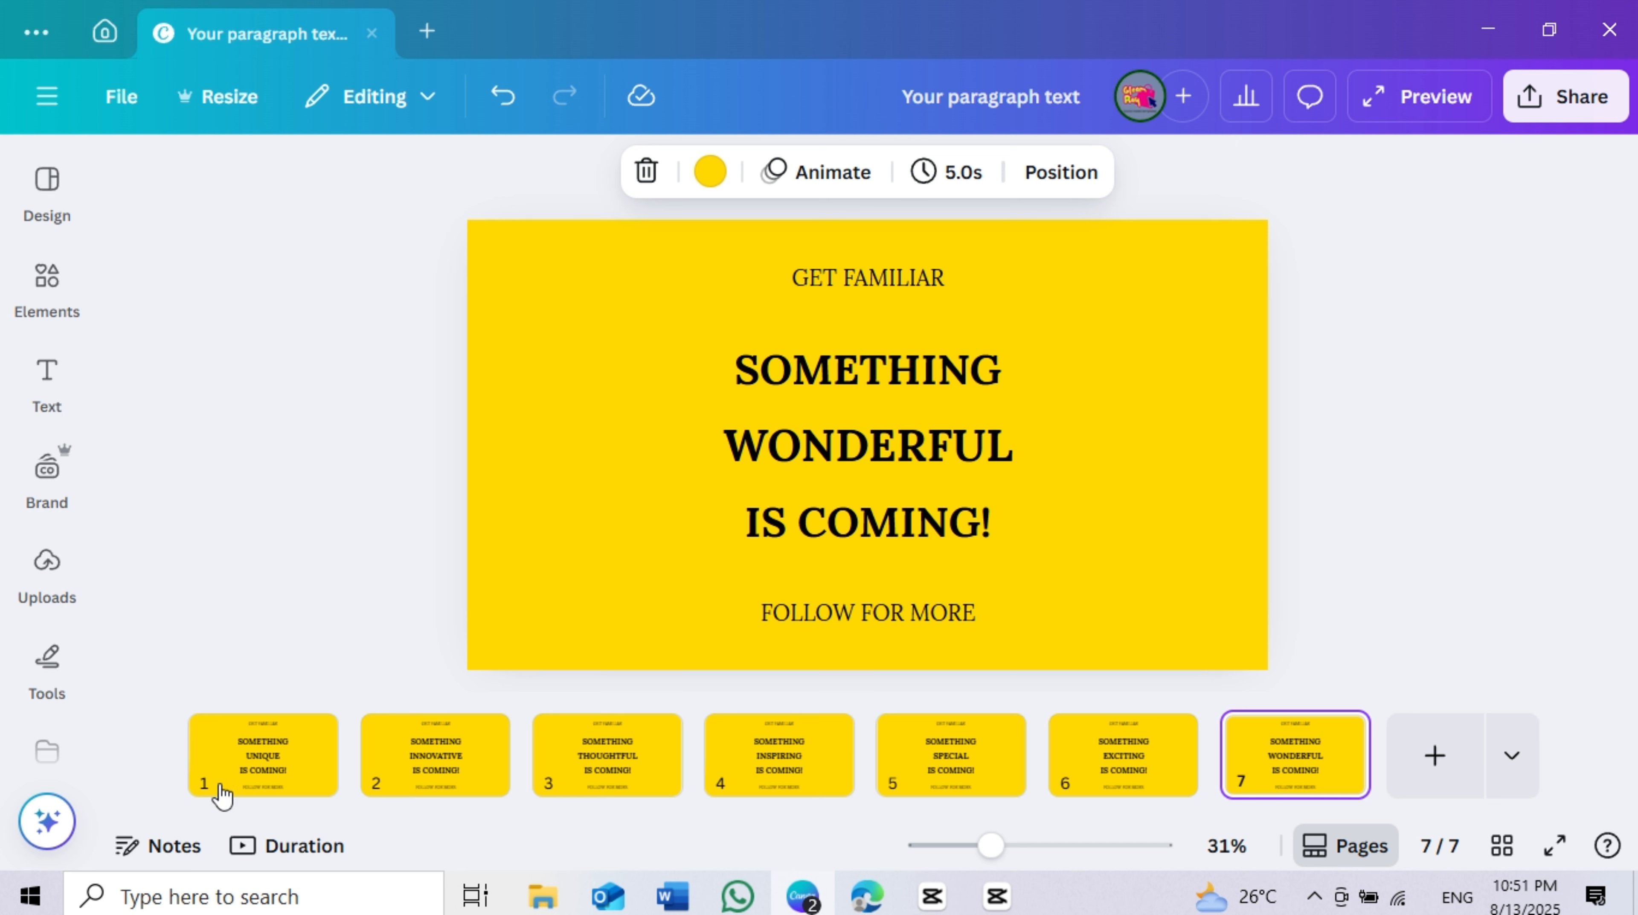
click(259, 788)
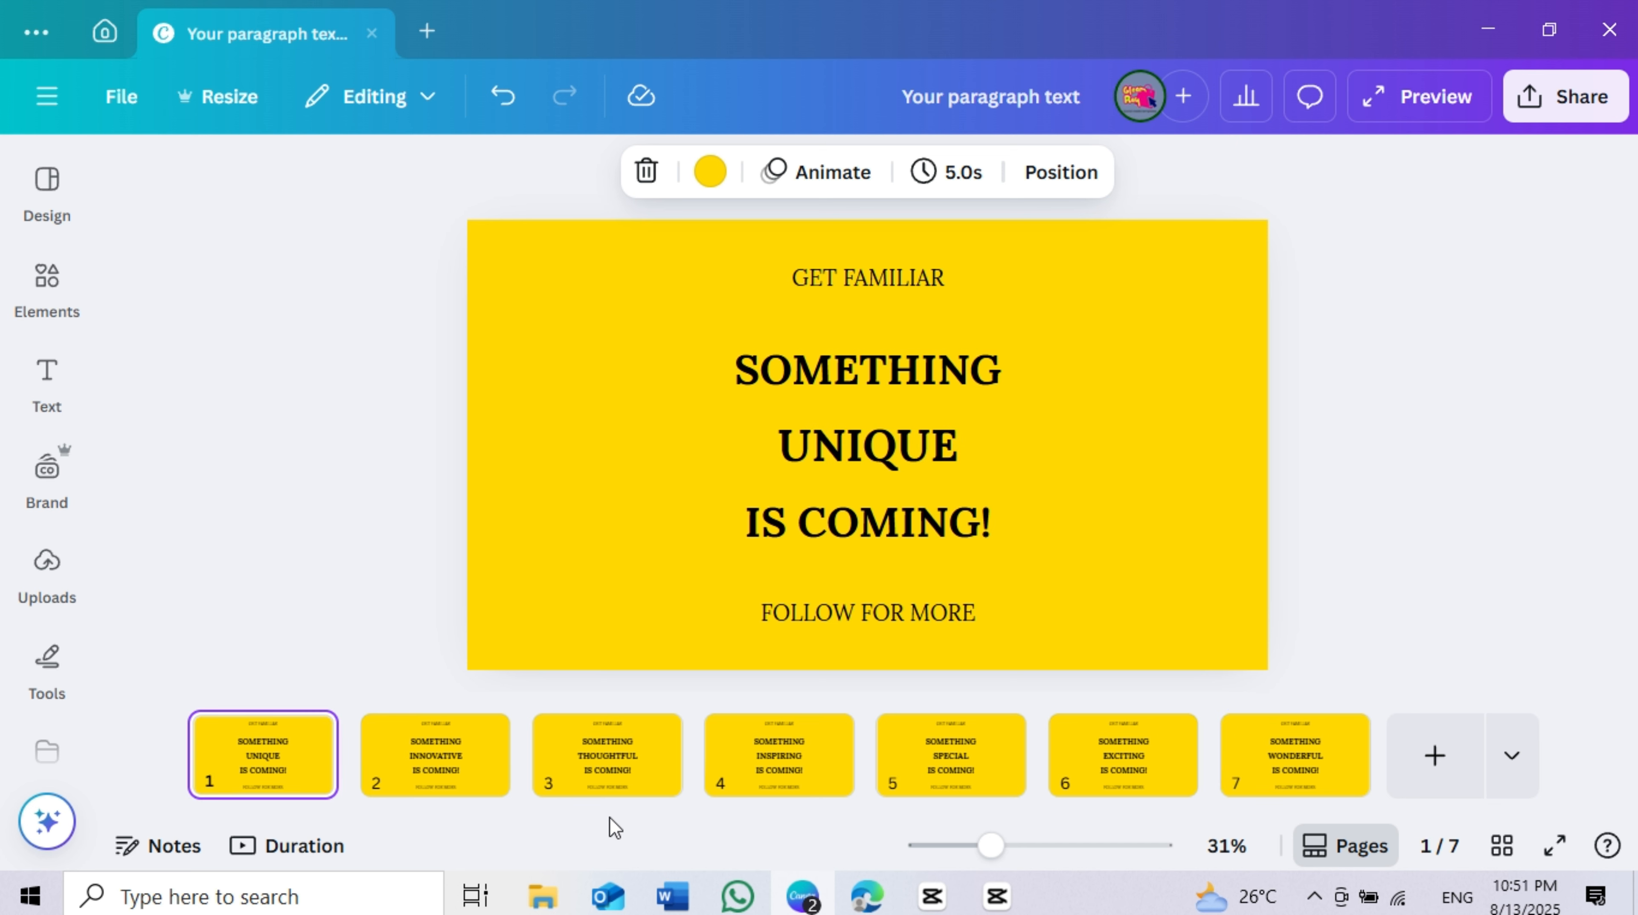
key(ctrl+d)
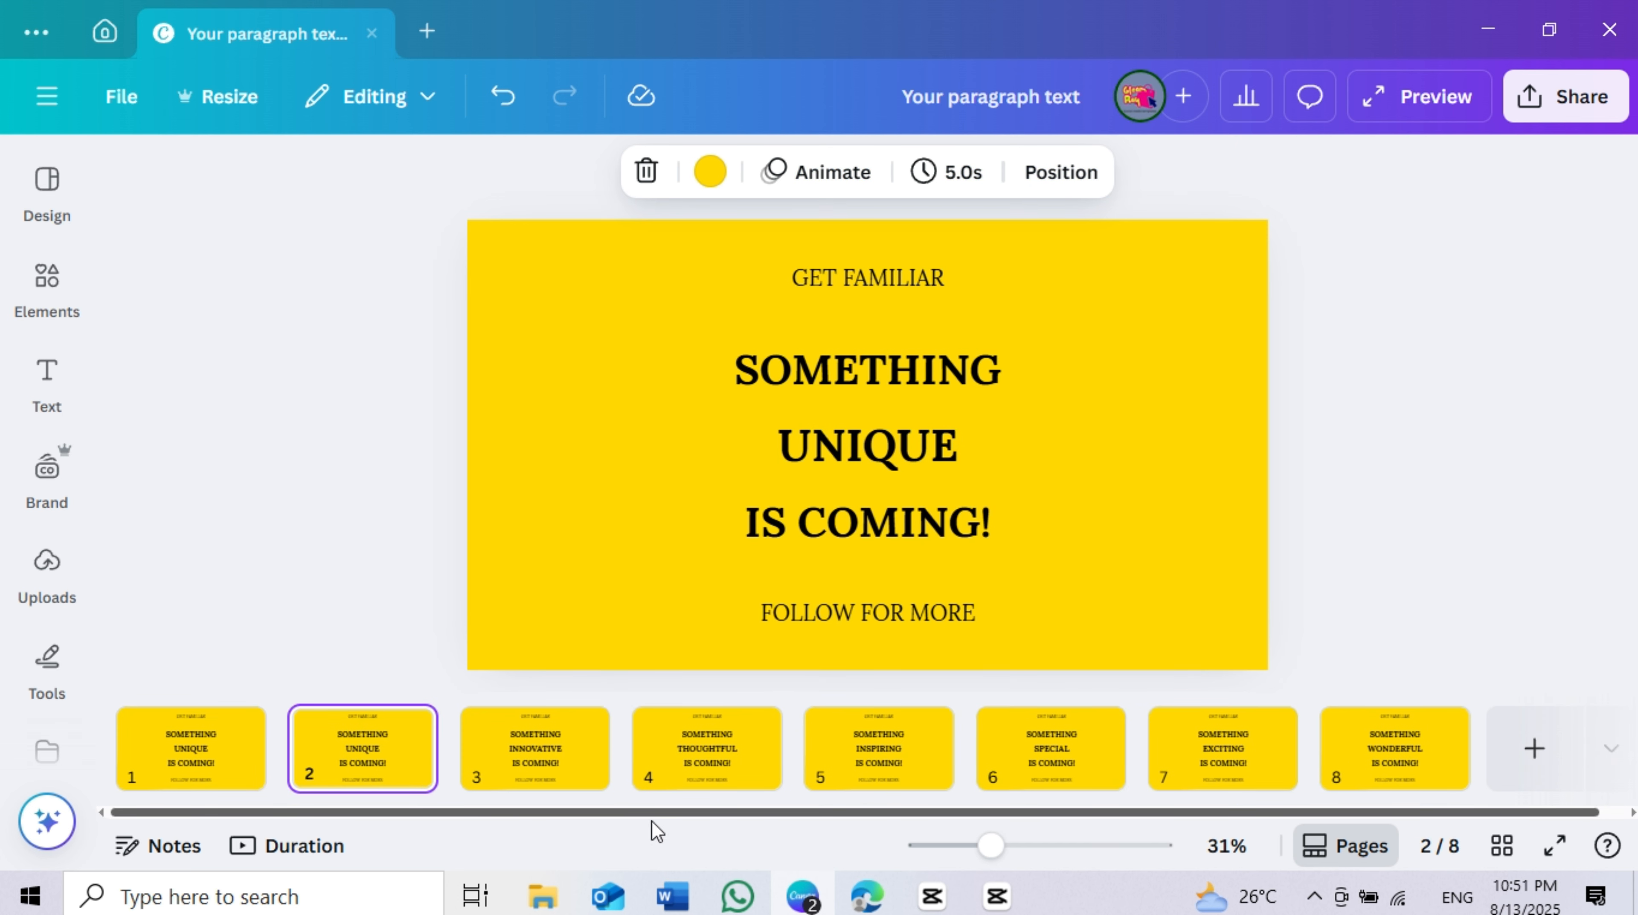
Duplicate the INNOVATIVE page and reorder the copies so UNIQUE and INNOVATIVE alternate across pages 1 to 4.
click(573, 747)
key(ctrl+d)
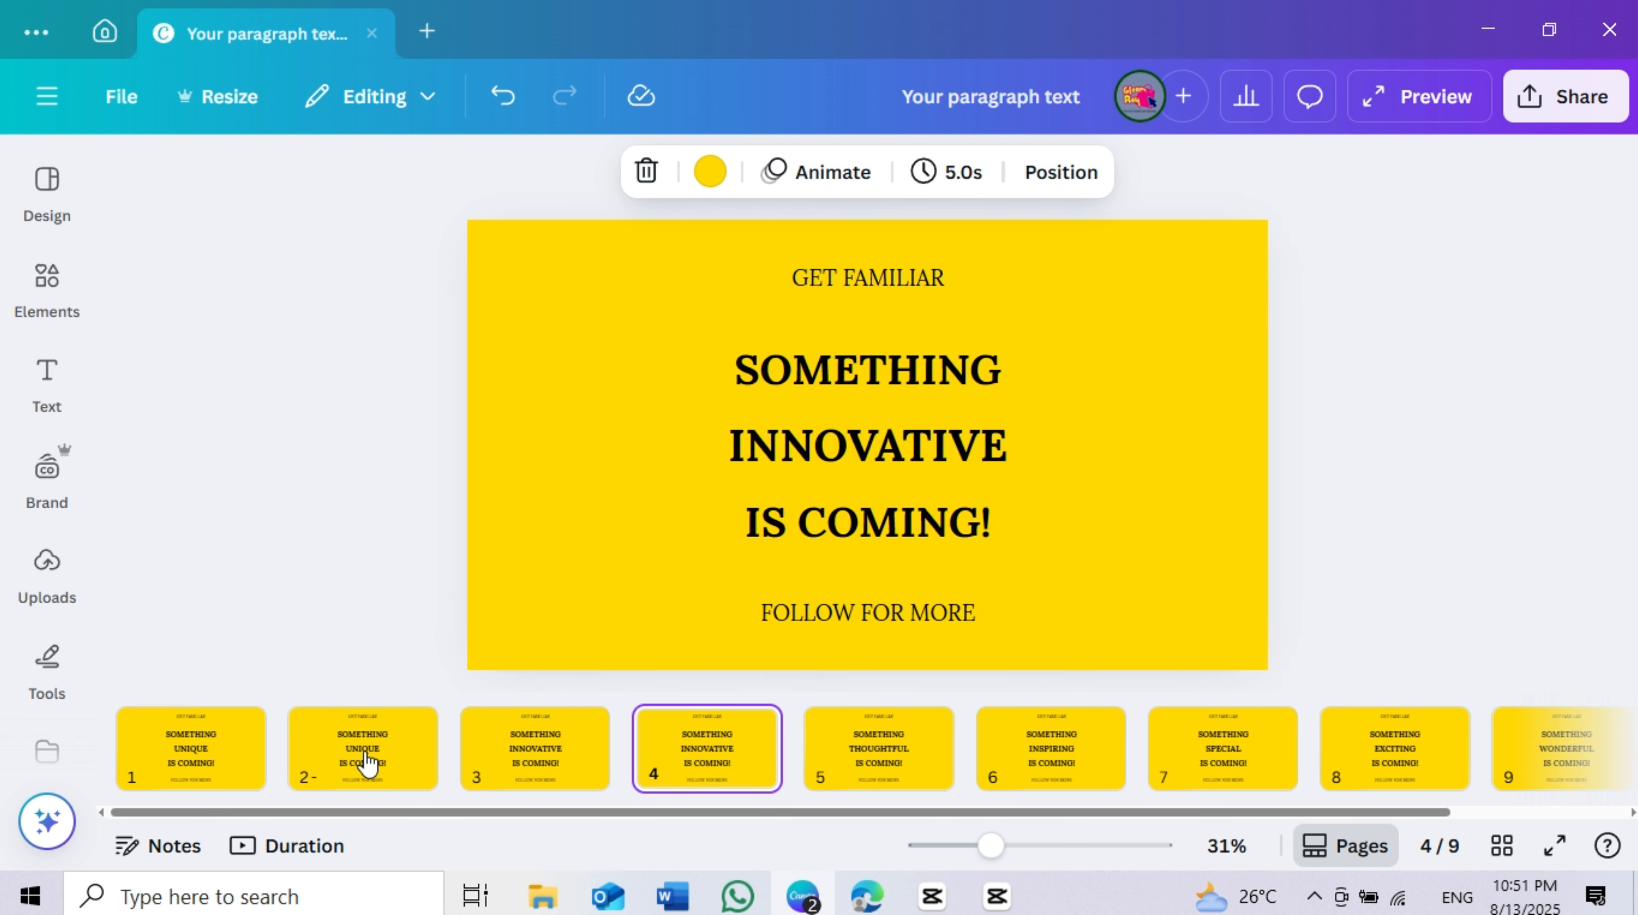
drag(367, 763, 599, 765)
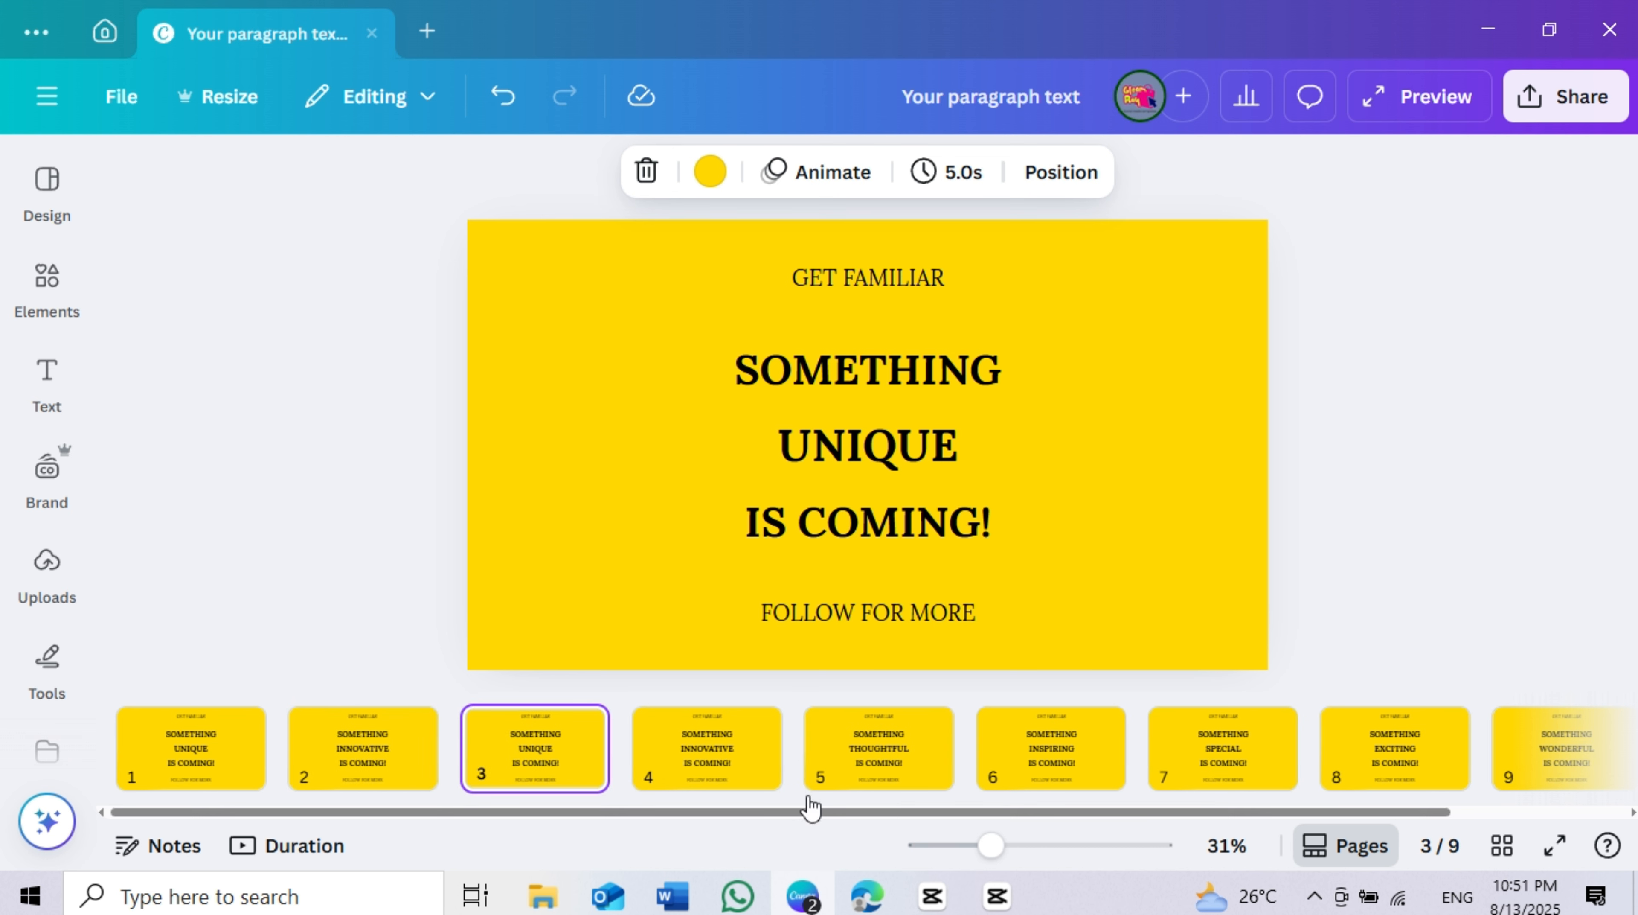
Duplicate the THOUGHTFUL, INSPIRING, SPECIAL, EXCITING and WONDERFUL pages and move the copies forward so the seven-word sequence runs twice.
click(876, 765)
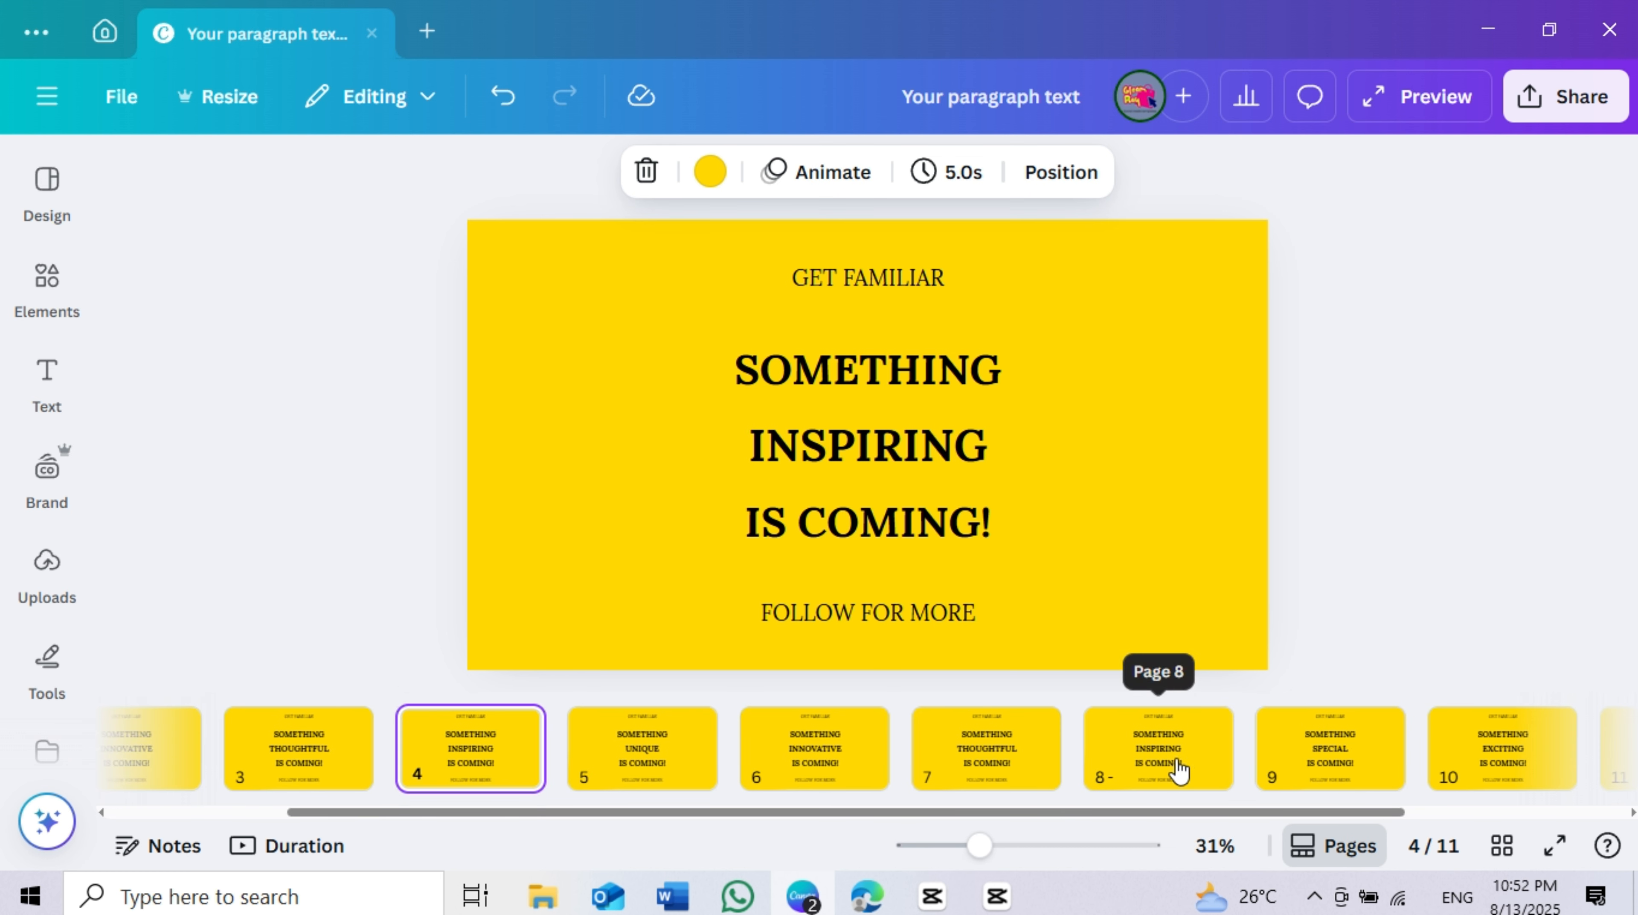
click(1300, 754)
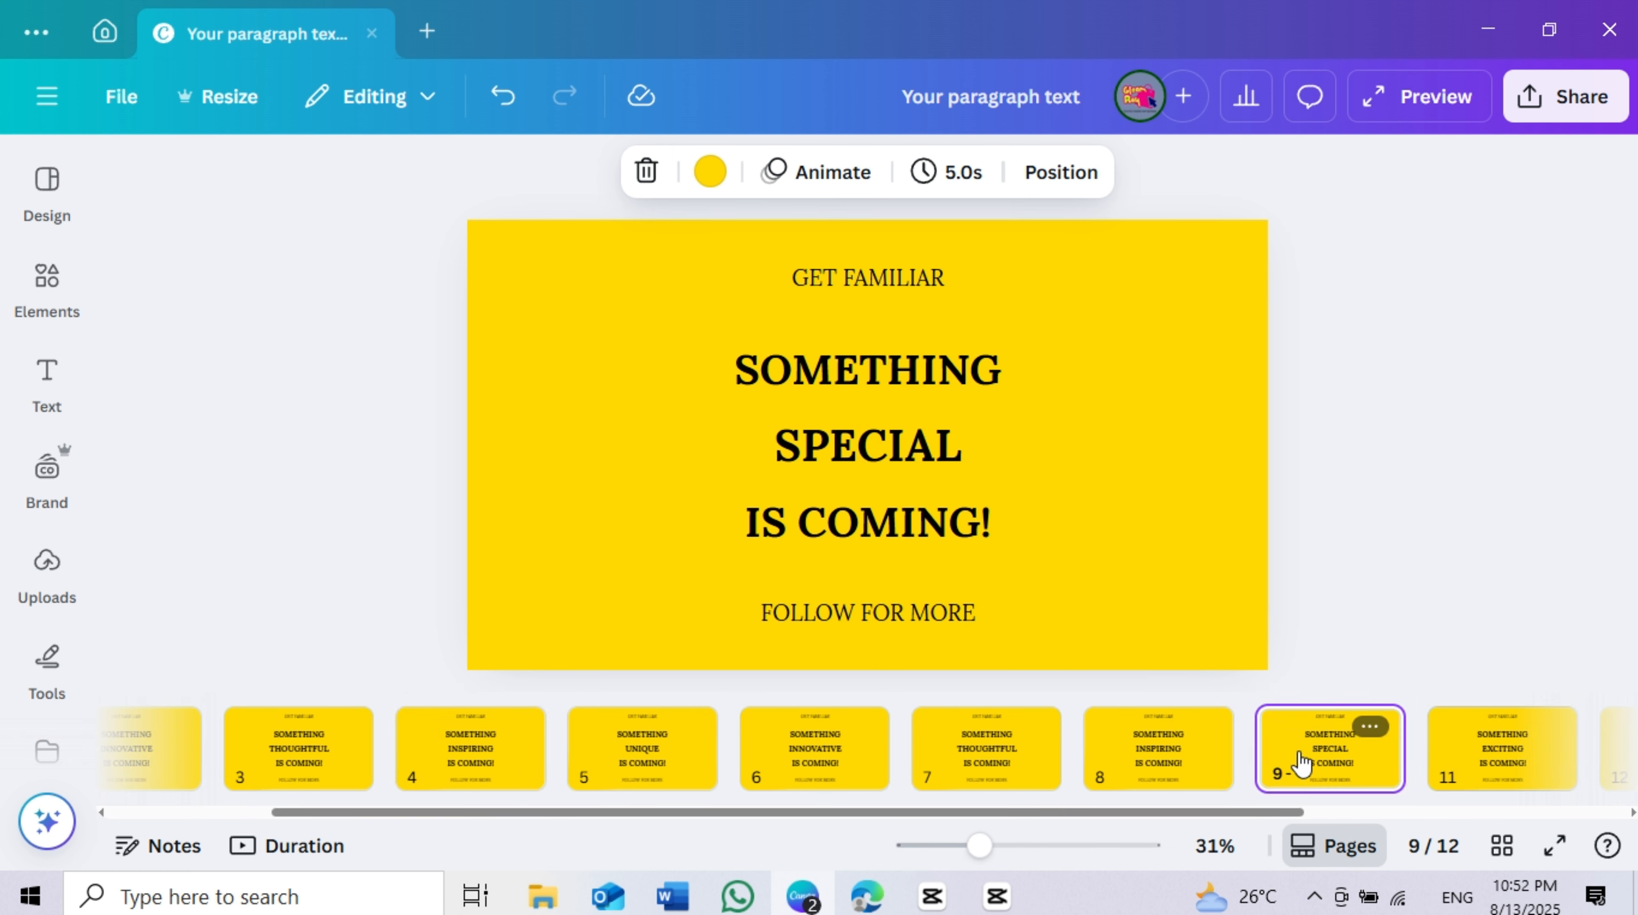
drag(1256, 735, 615, 746)
drag(1092, 811, 1322, 833)
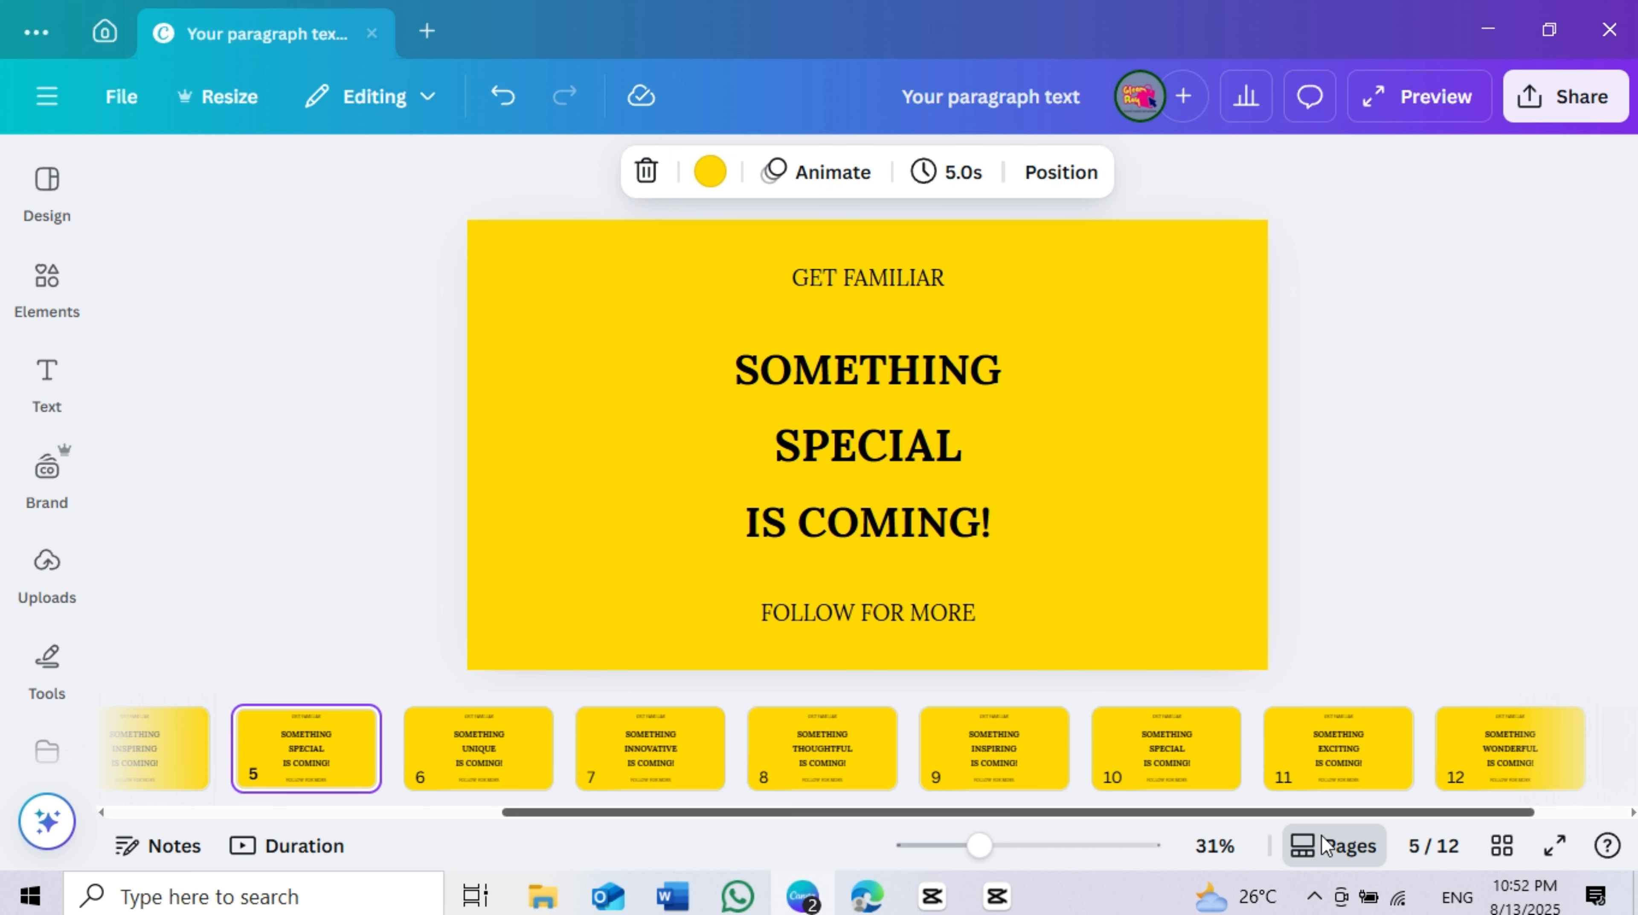
click(1351, 762)
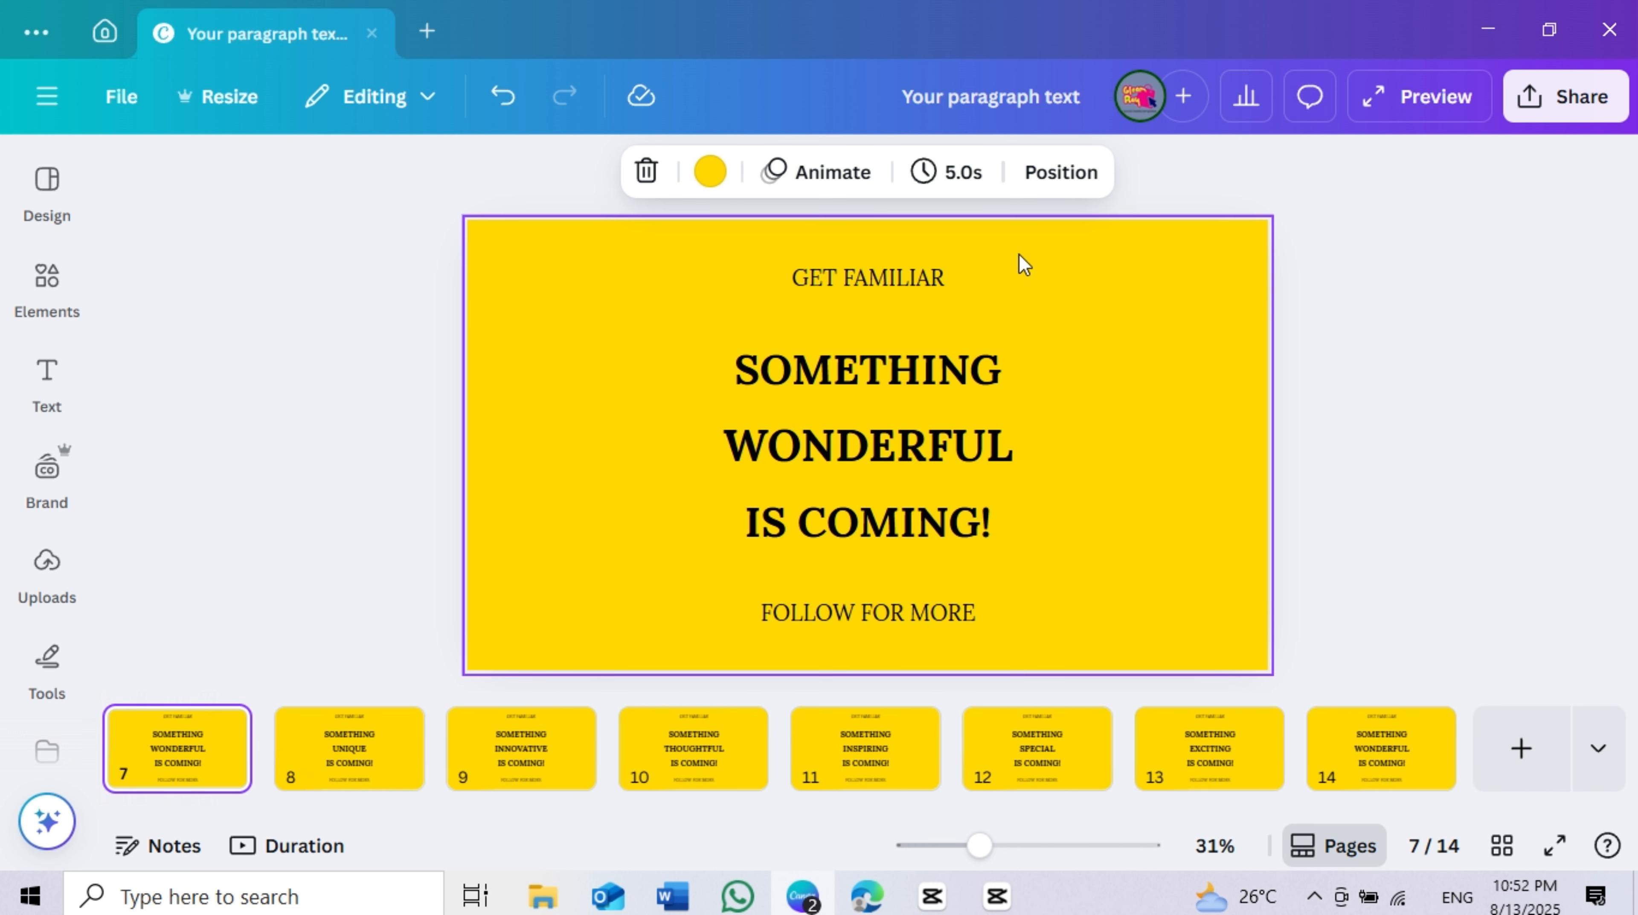
Set the page timing to 0.5 s and apply it to all 14 pages.
click(922, 170)
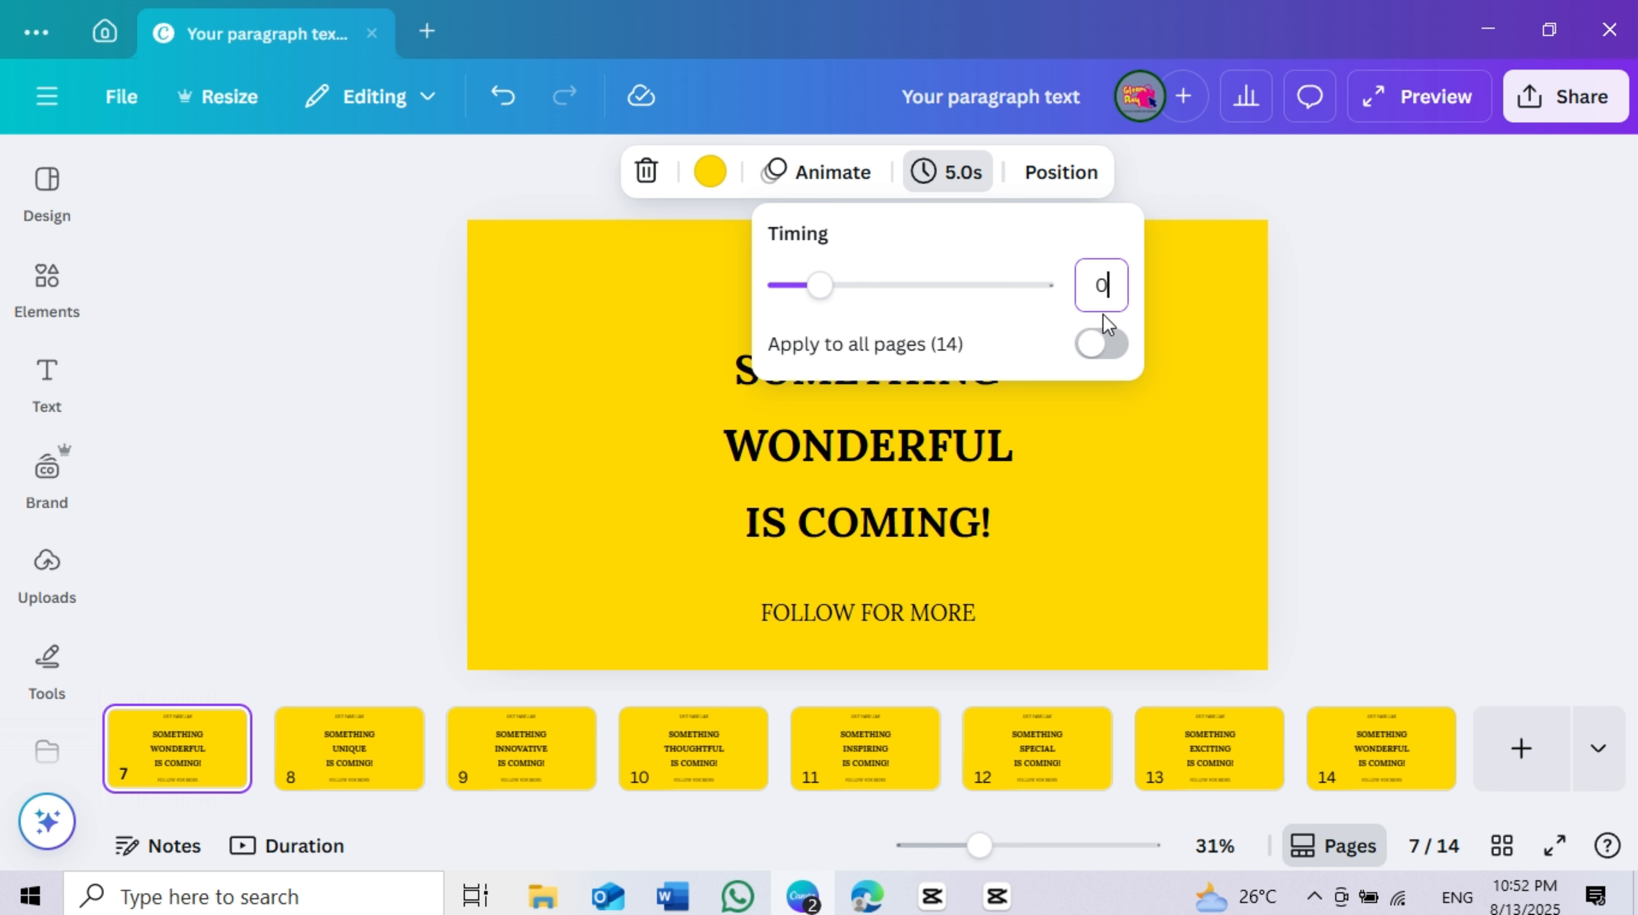
text(0.)
text(7)
click(1101, 344)
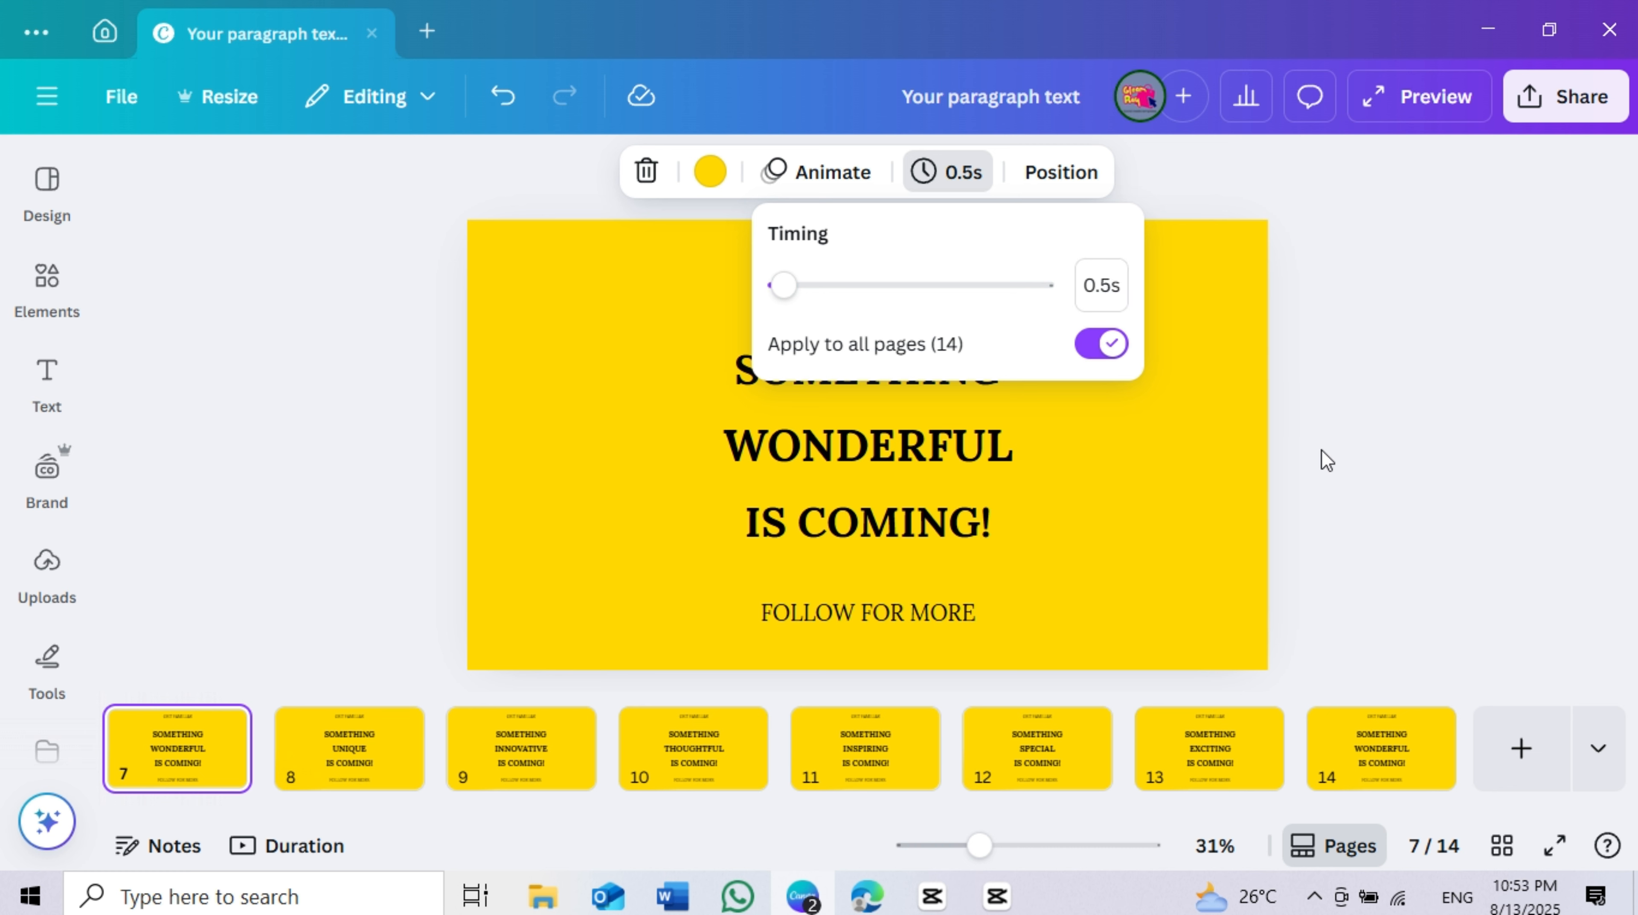
click(1291, 501)
On page 15, lower the SOMETHING text, replace it with non-bold "MEET OUR BRAND" and widen its box to fit one line.
scroll(1089, 595, down, 1)
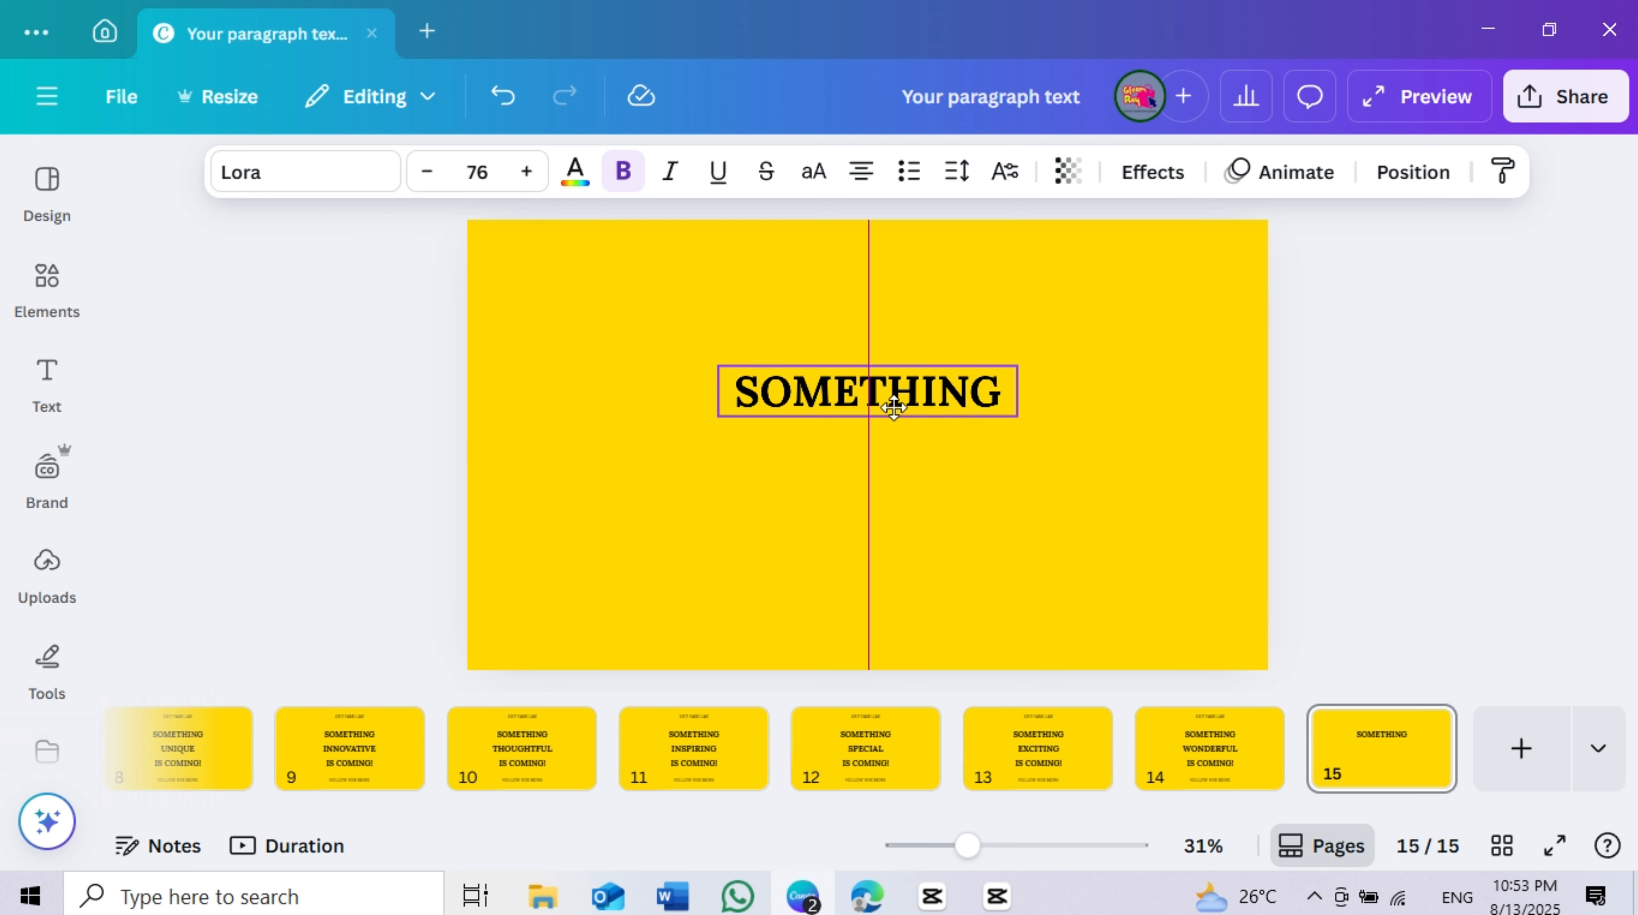
drag(894, 408, 896, 426)
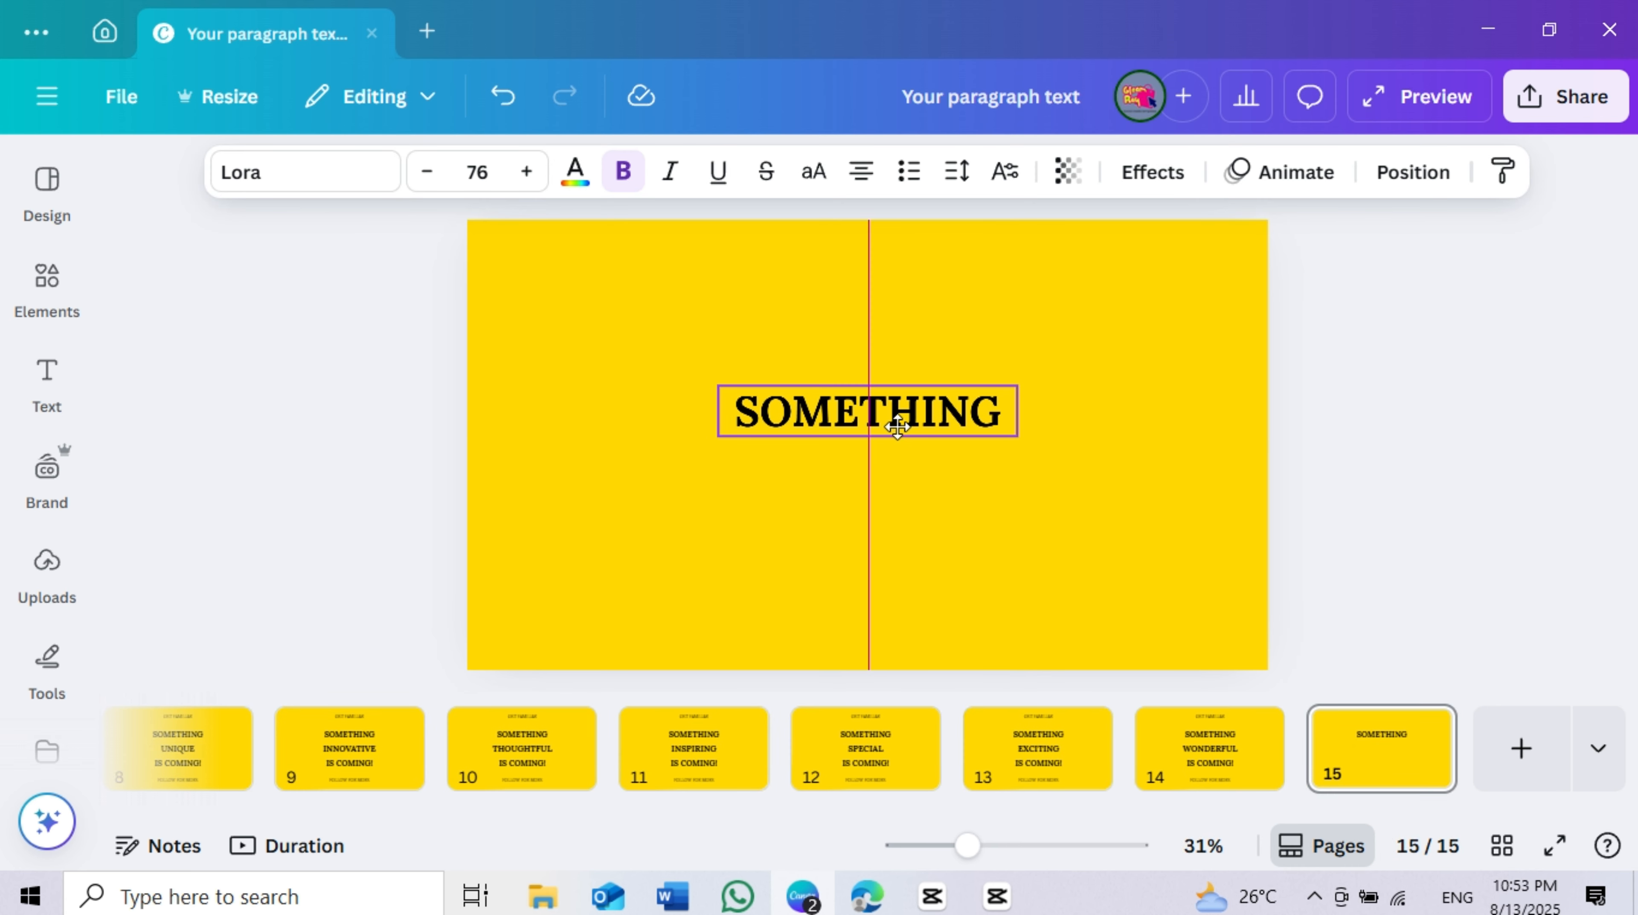
double_click(896, 416)
click(622, 172)
text(MEET)
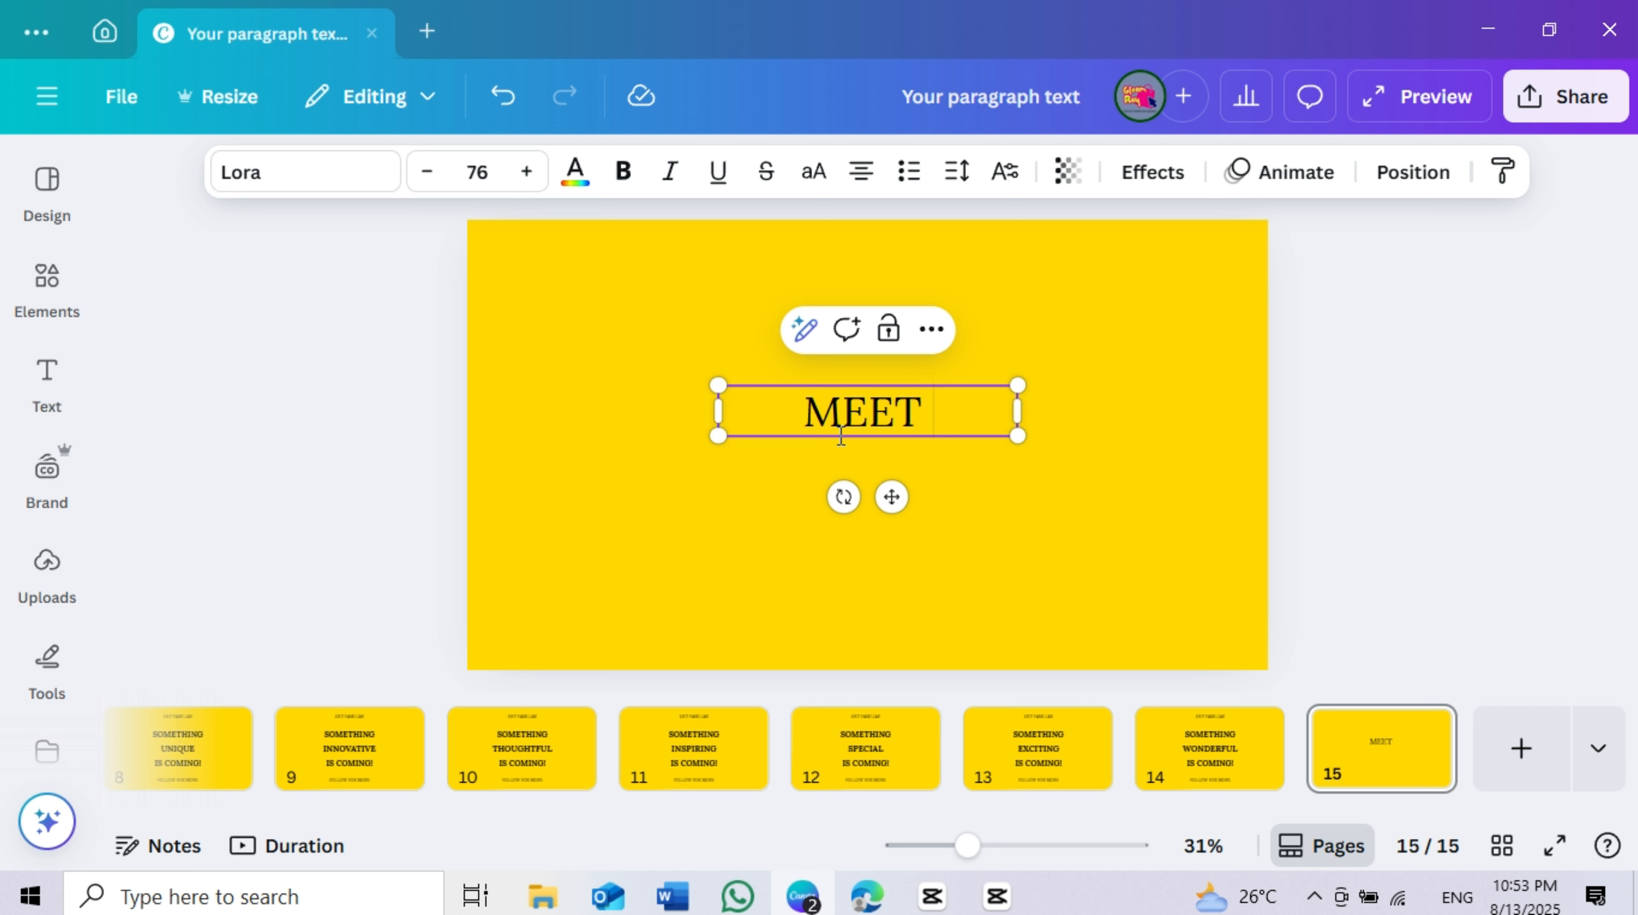
text( OUR BRAND)
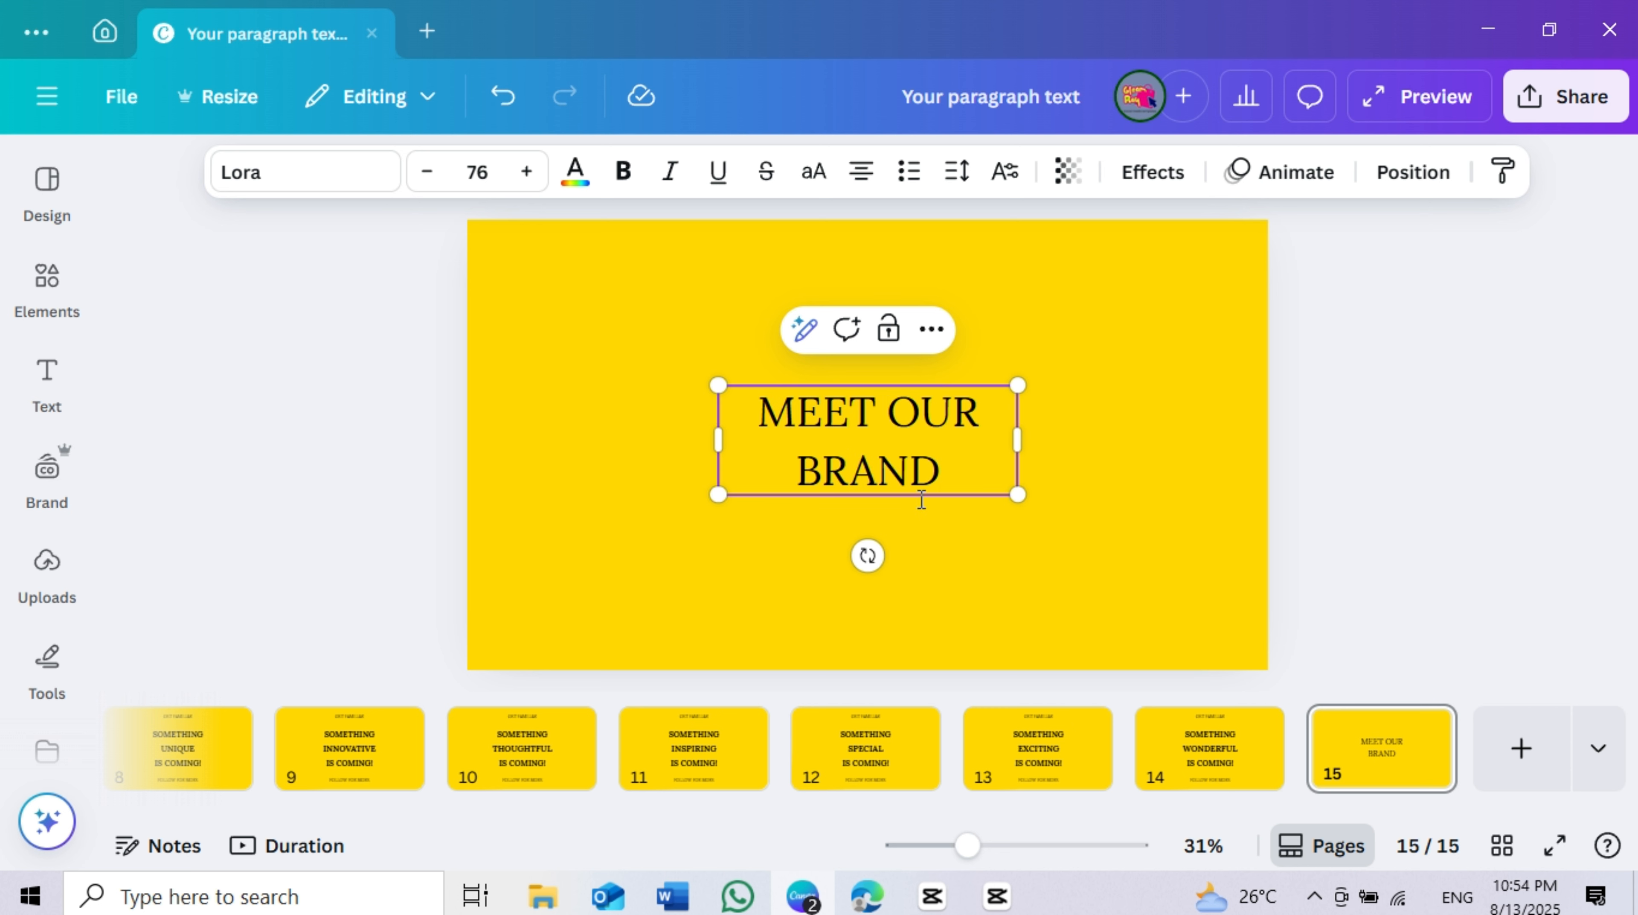
drag(1026, 441, 1118, 466)
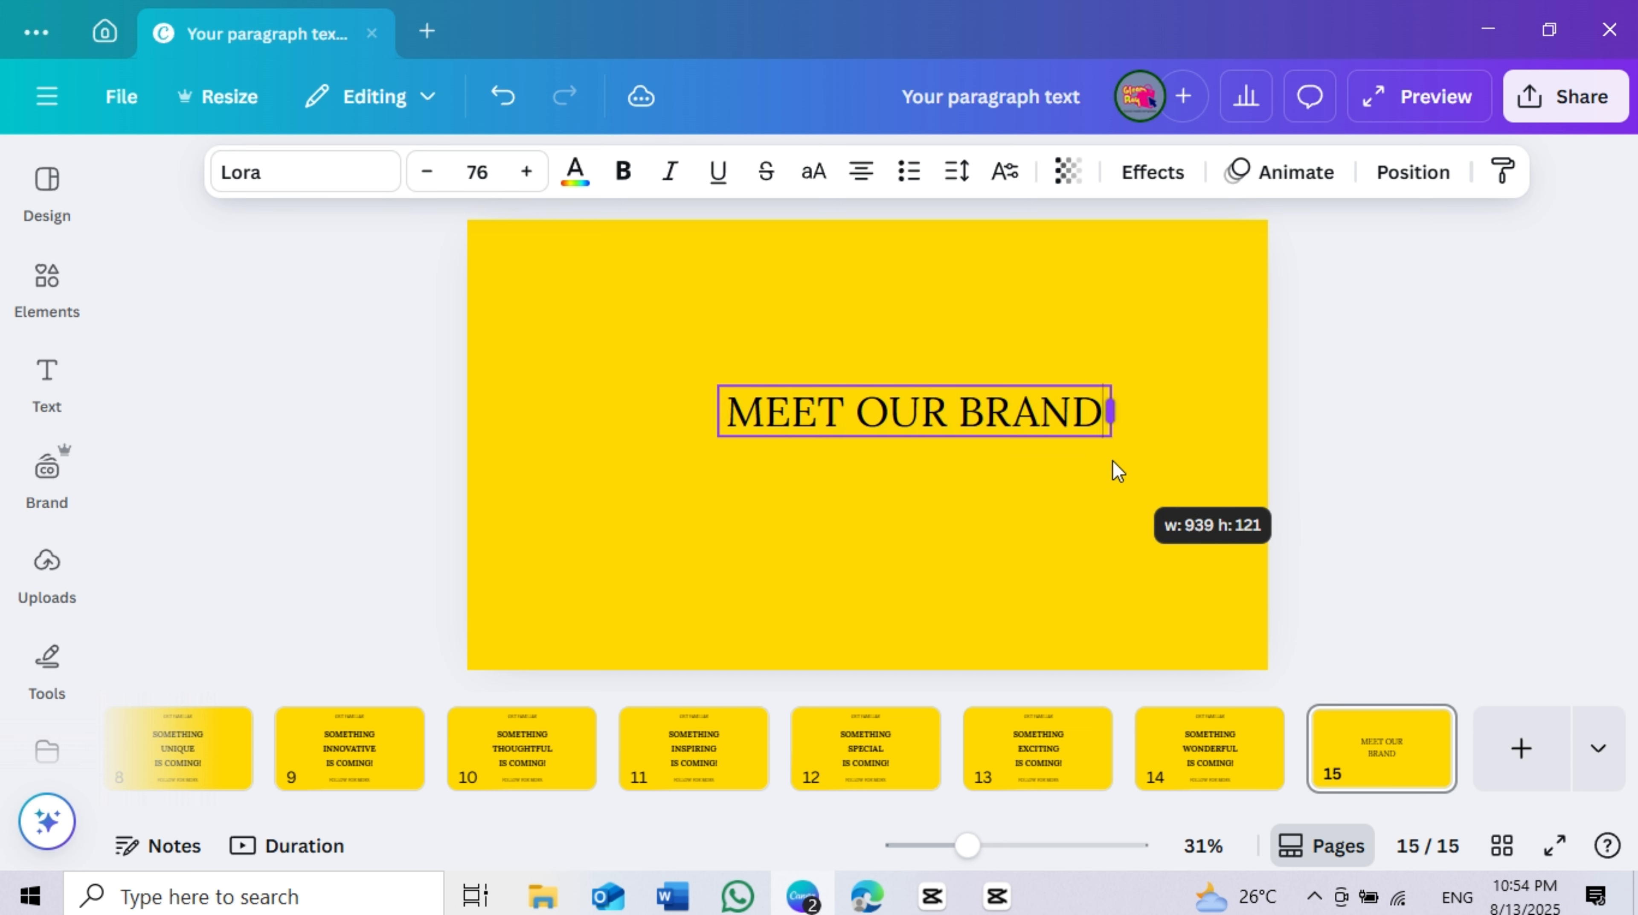
Add a second text line reading "GLEAM RAY" directly below MEET OUR BRAND.
drag(936, 494, 893, 500)
text(GL)
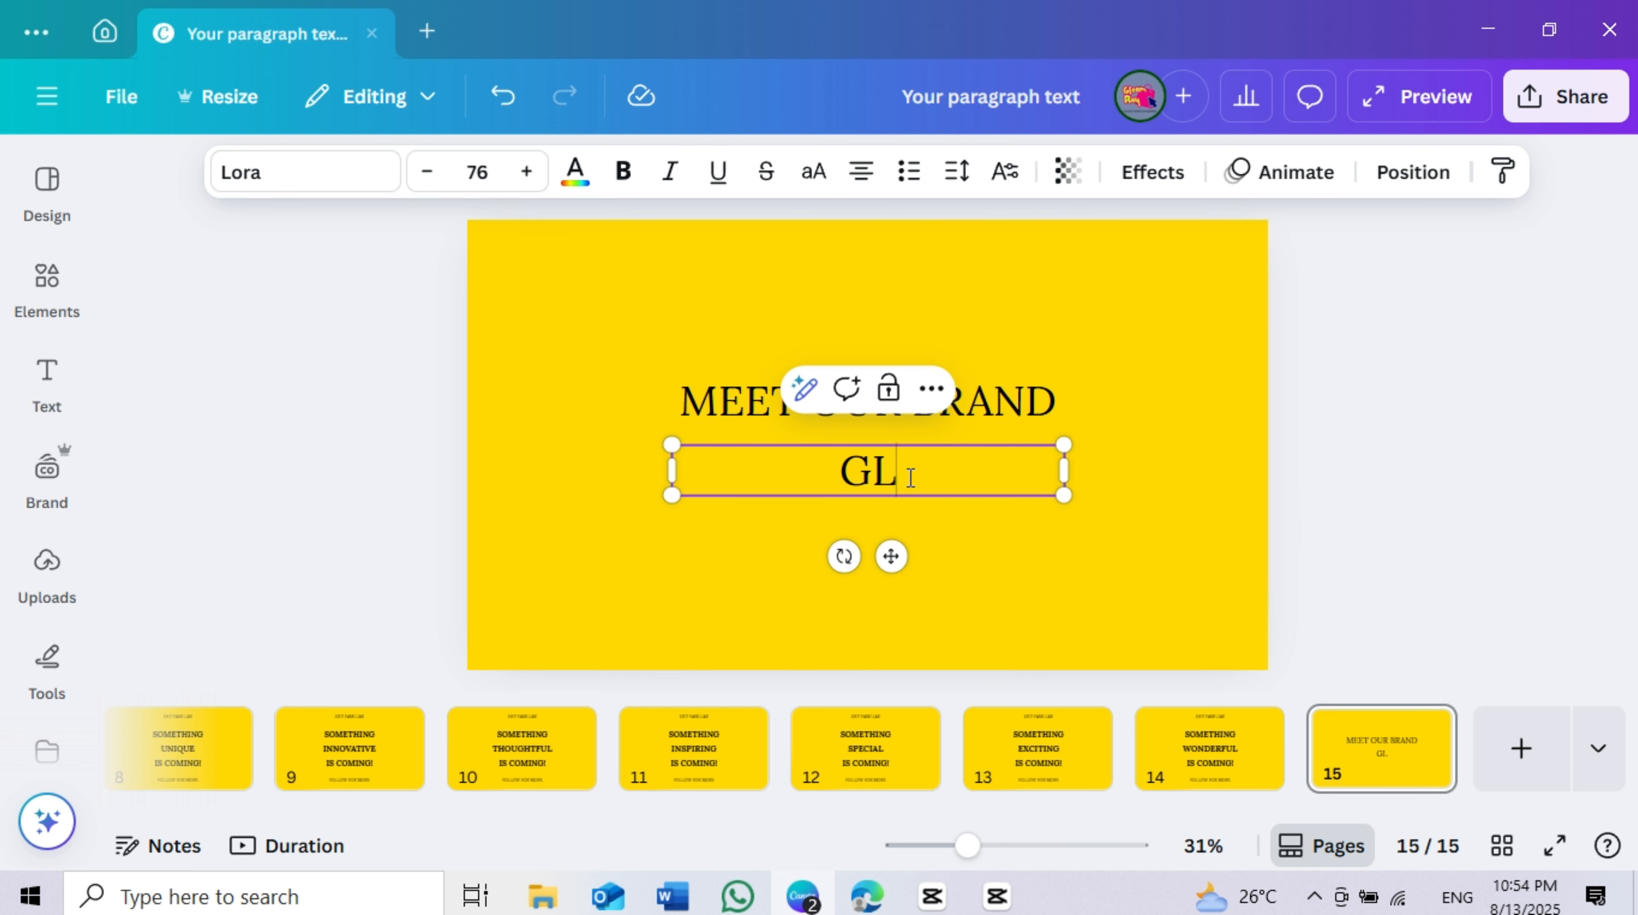
text(EAM RAY)
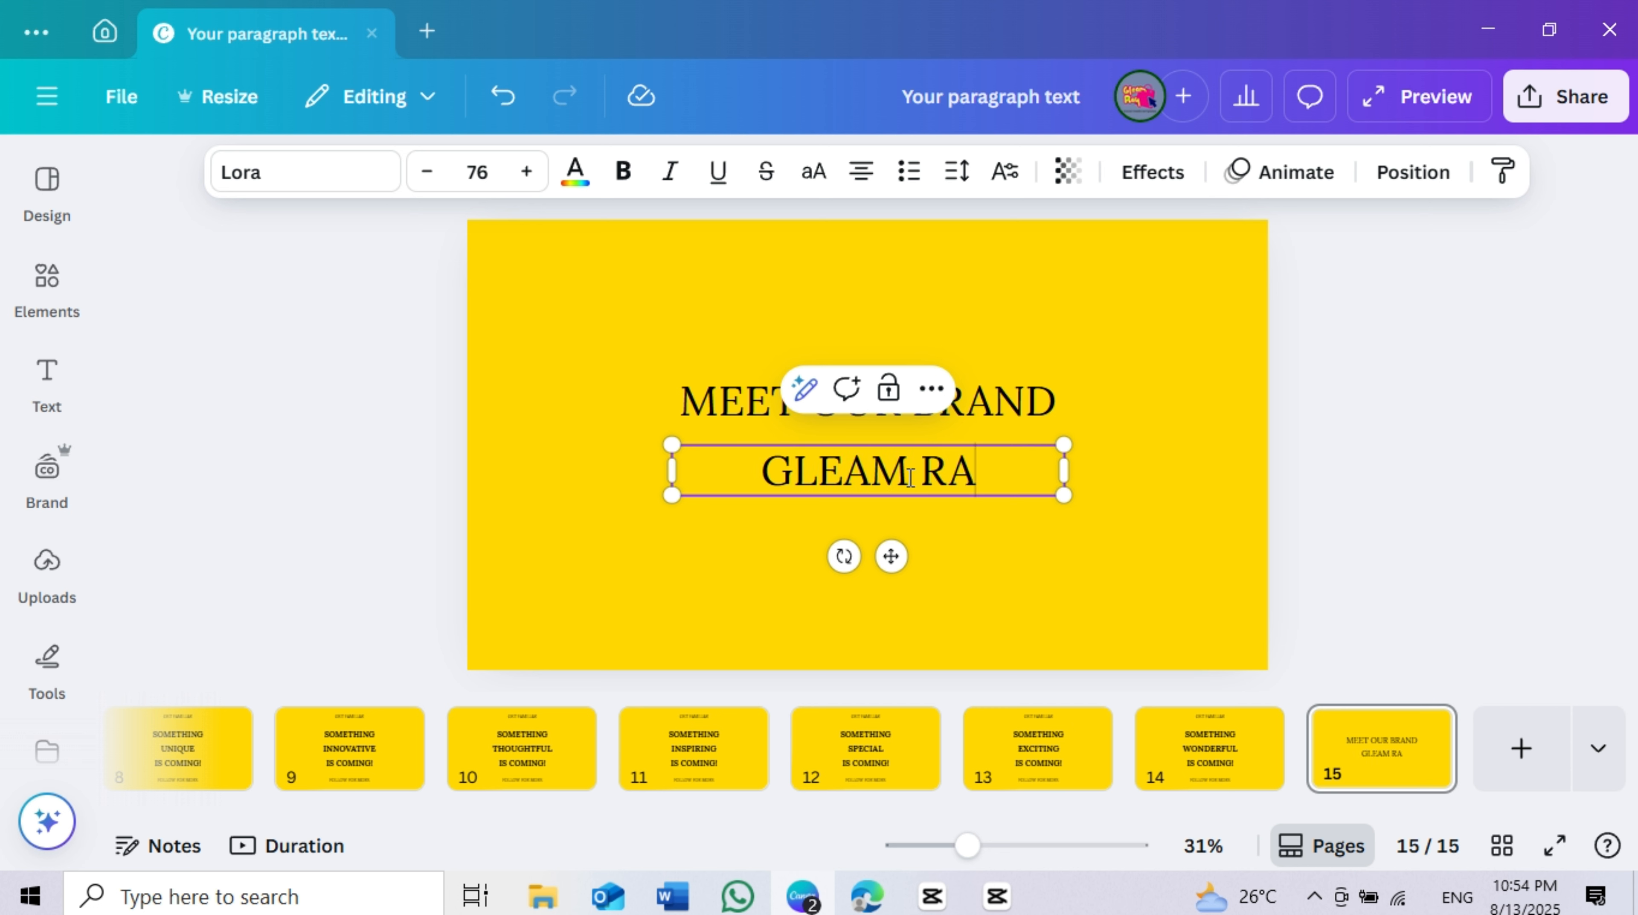
click(1008, 605)
Change the font of the GLEAM RAY text to Hangyaboly.
click(971, 490)
click(353, 180)
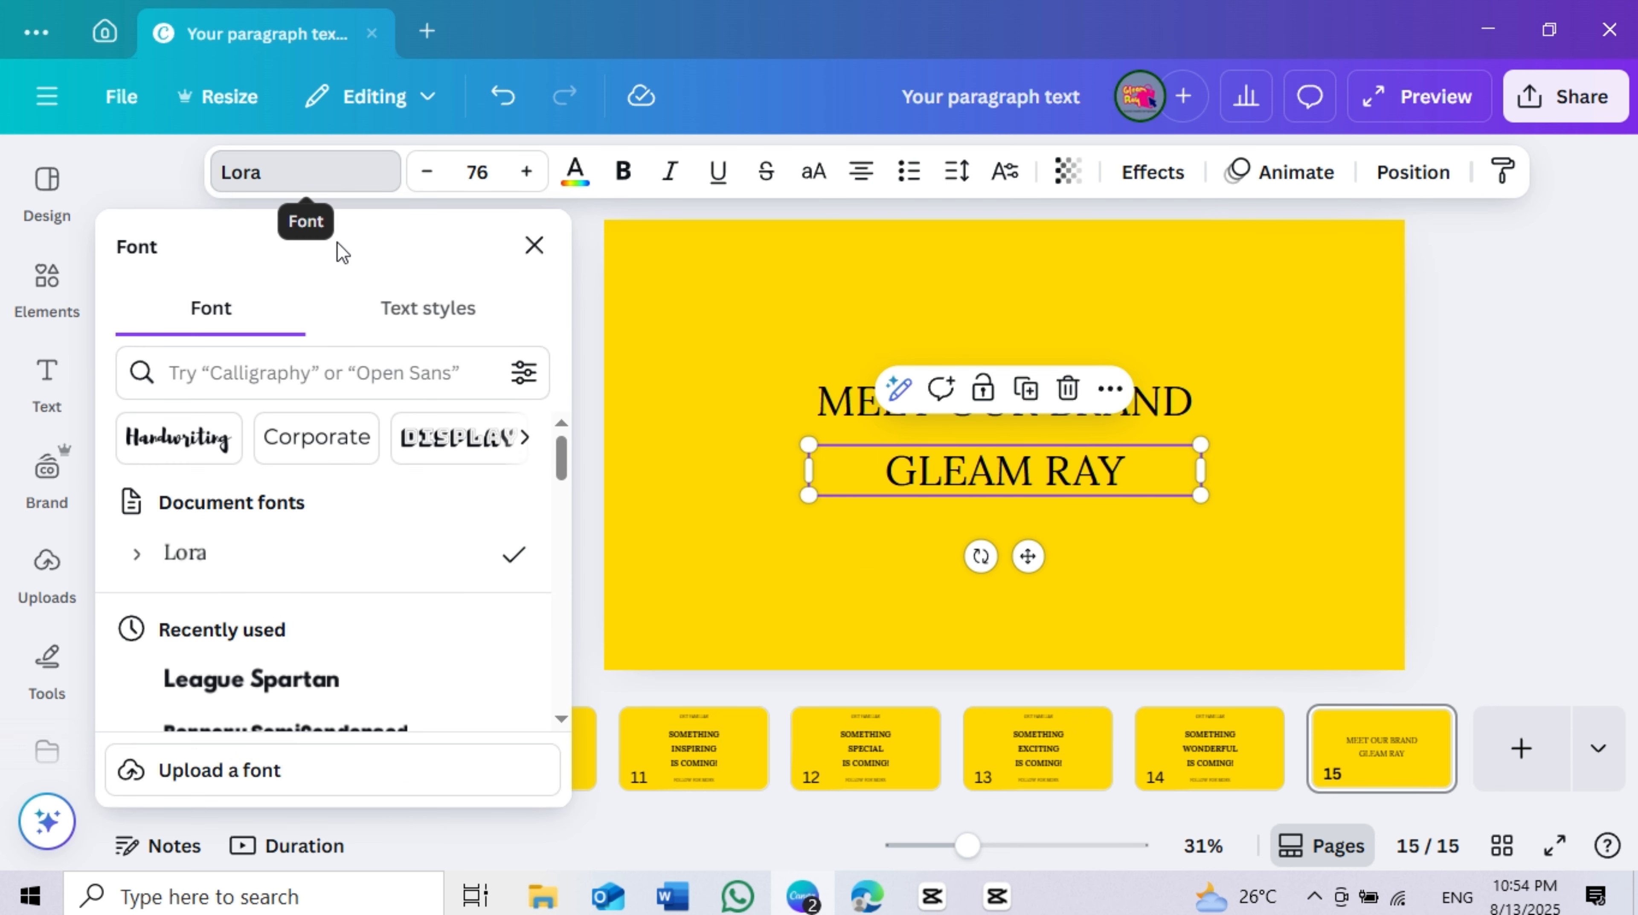
click(311, 374)
text(HAN)
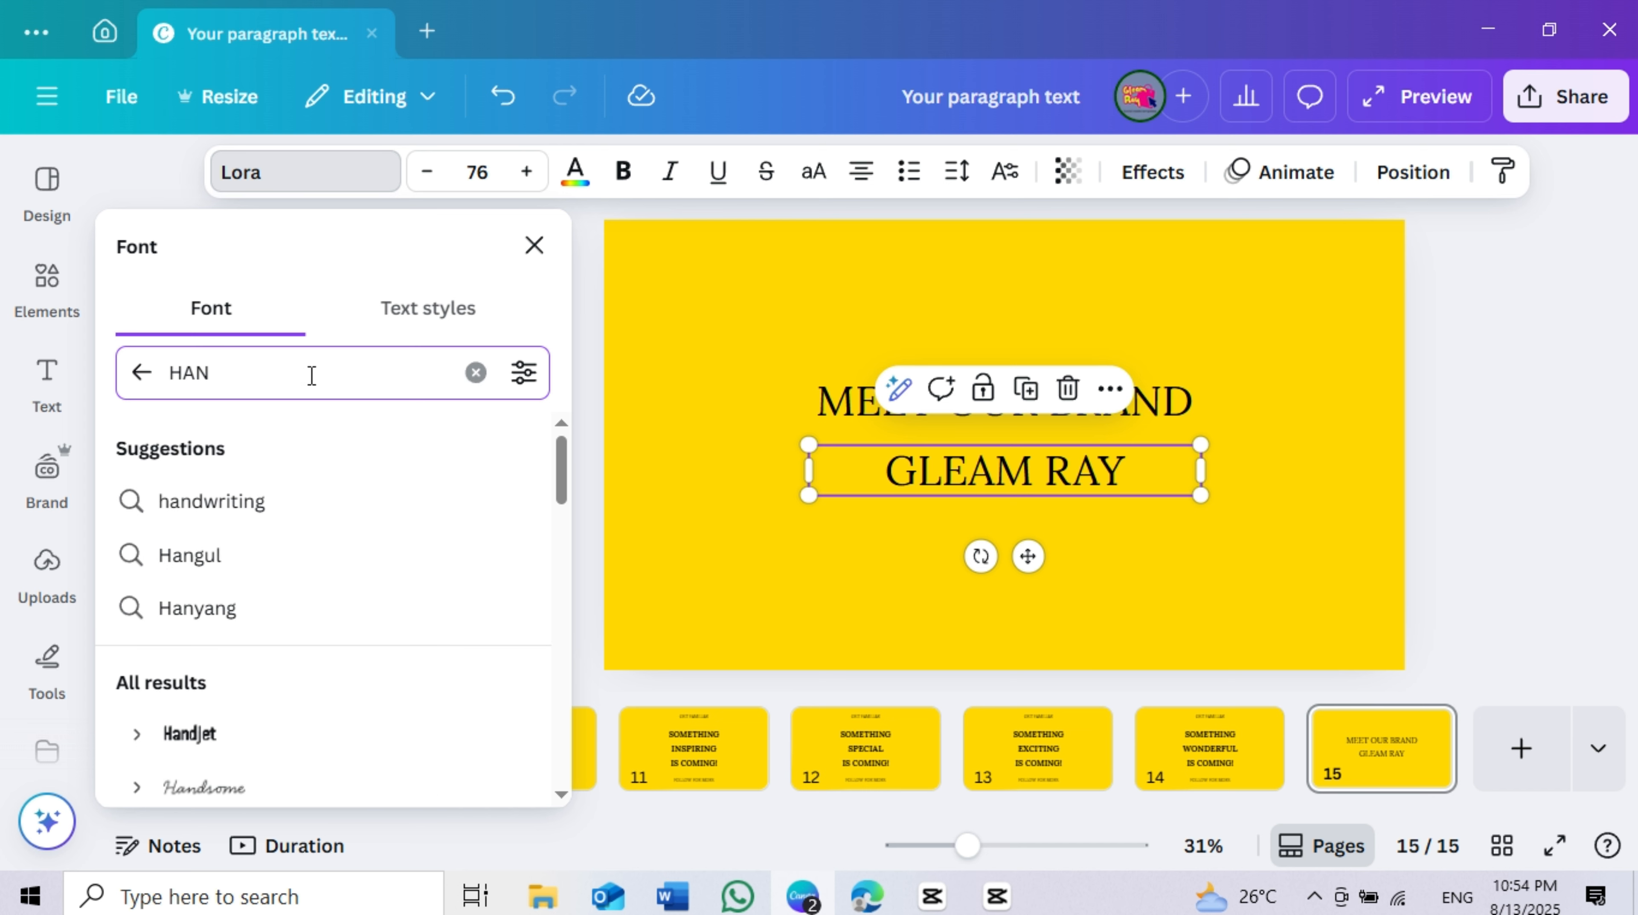
text(GYA)
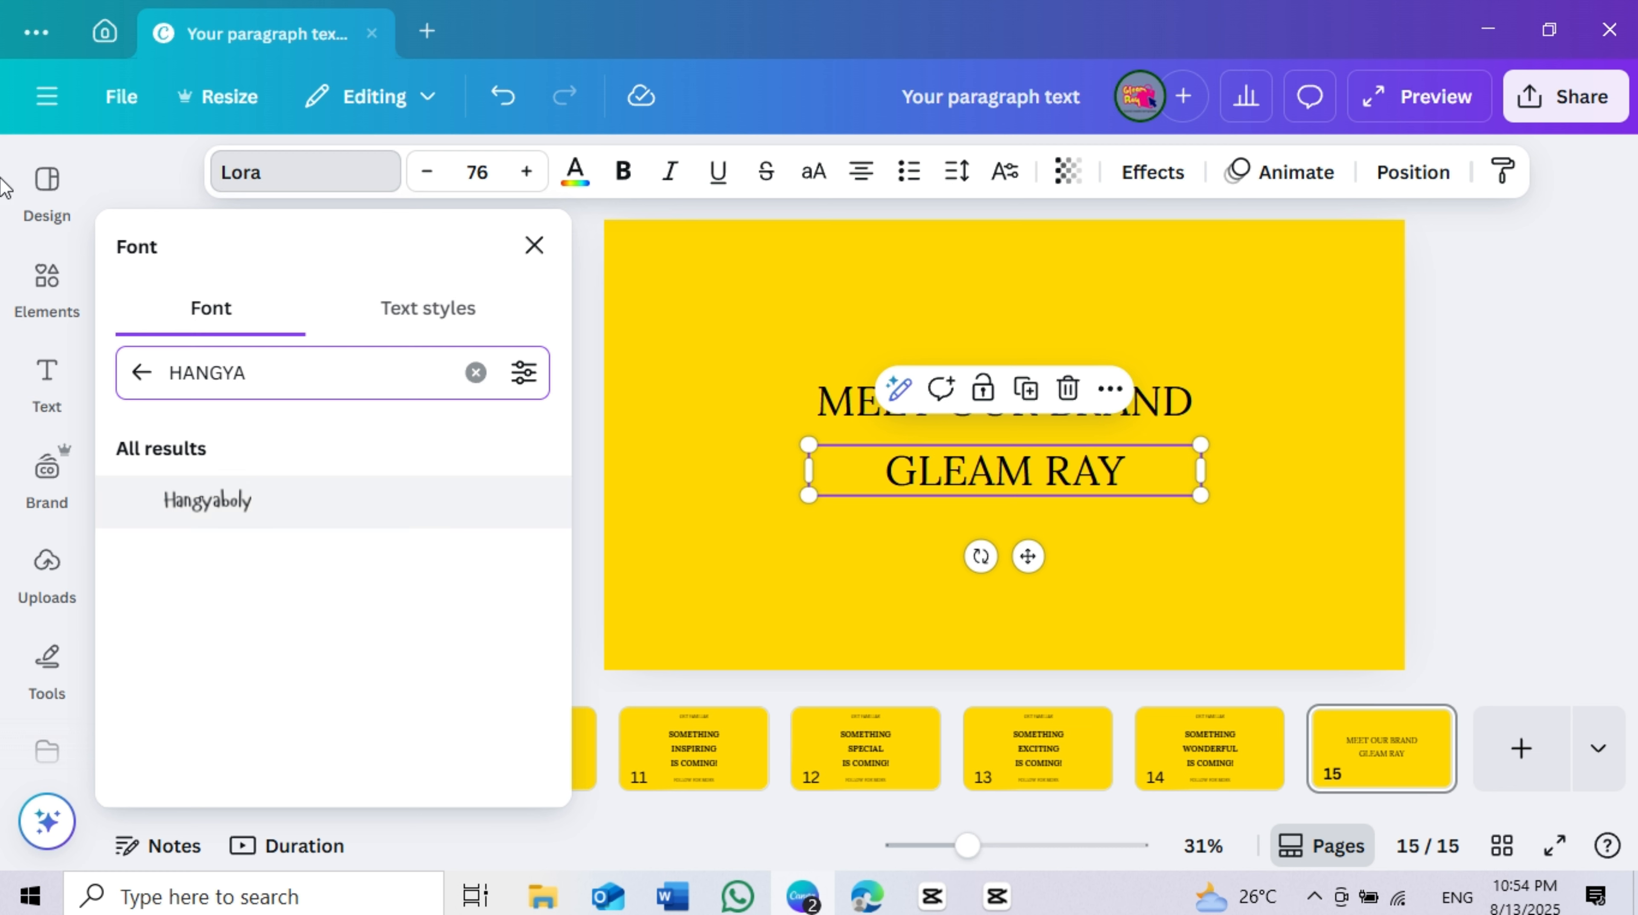
click(207, 500)
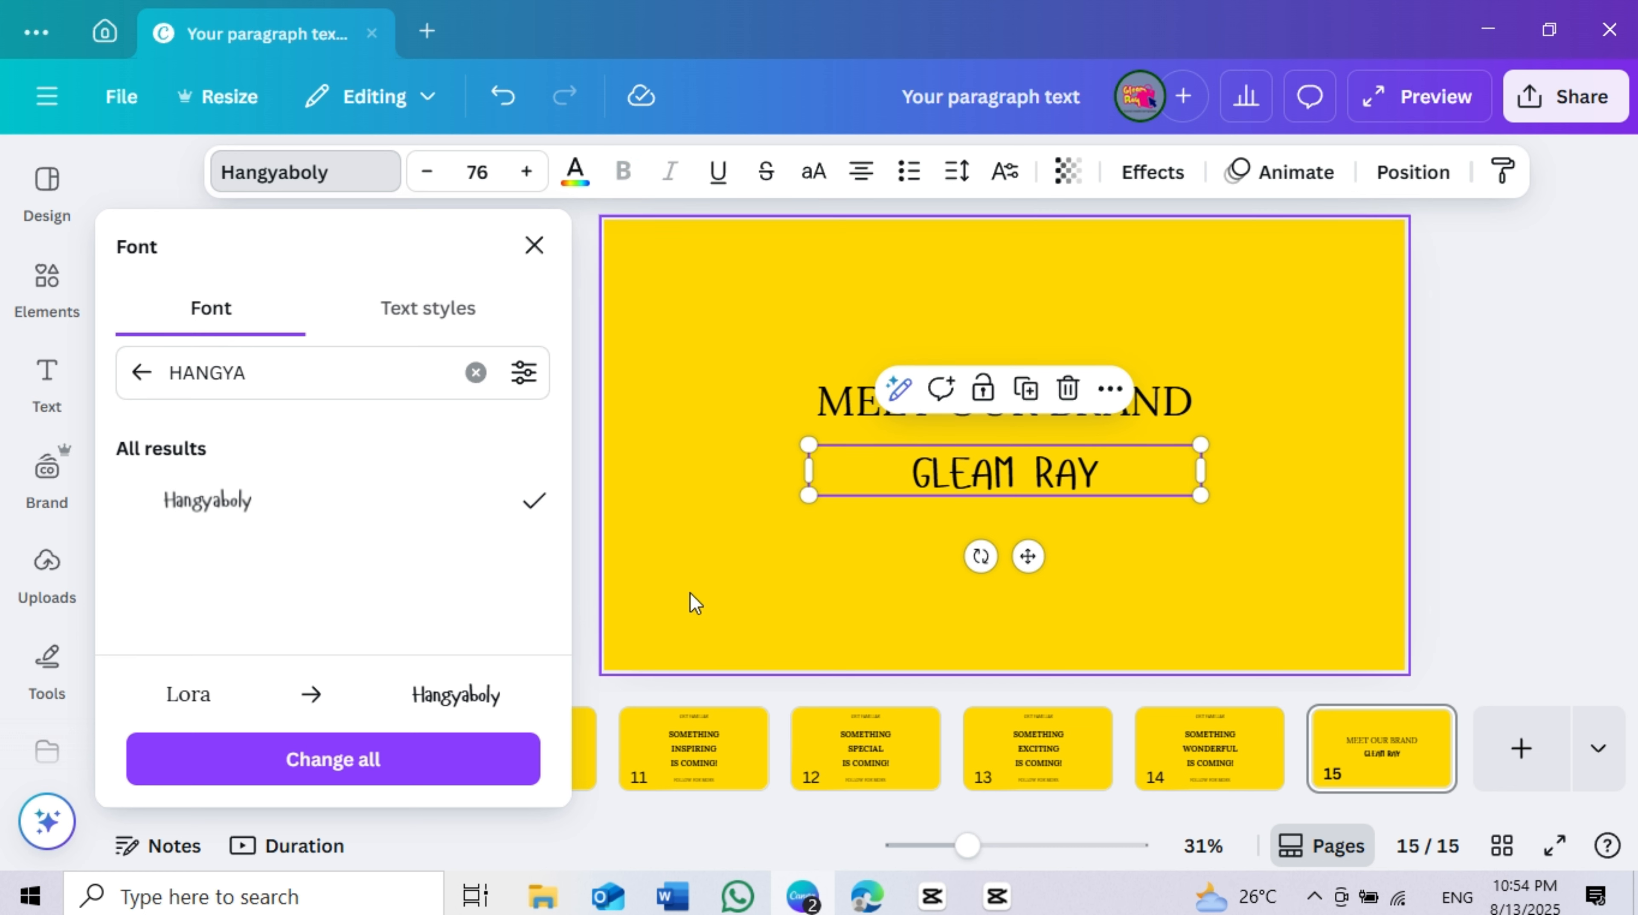
click(725, 552)
Enlarge GLEAM RAY to font size 120, make MEET OUR BRAND smaller and adjust the position of the two lines.
click(1050, 472)
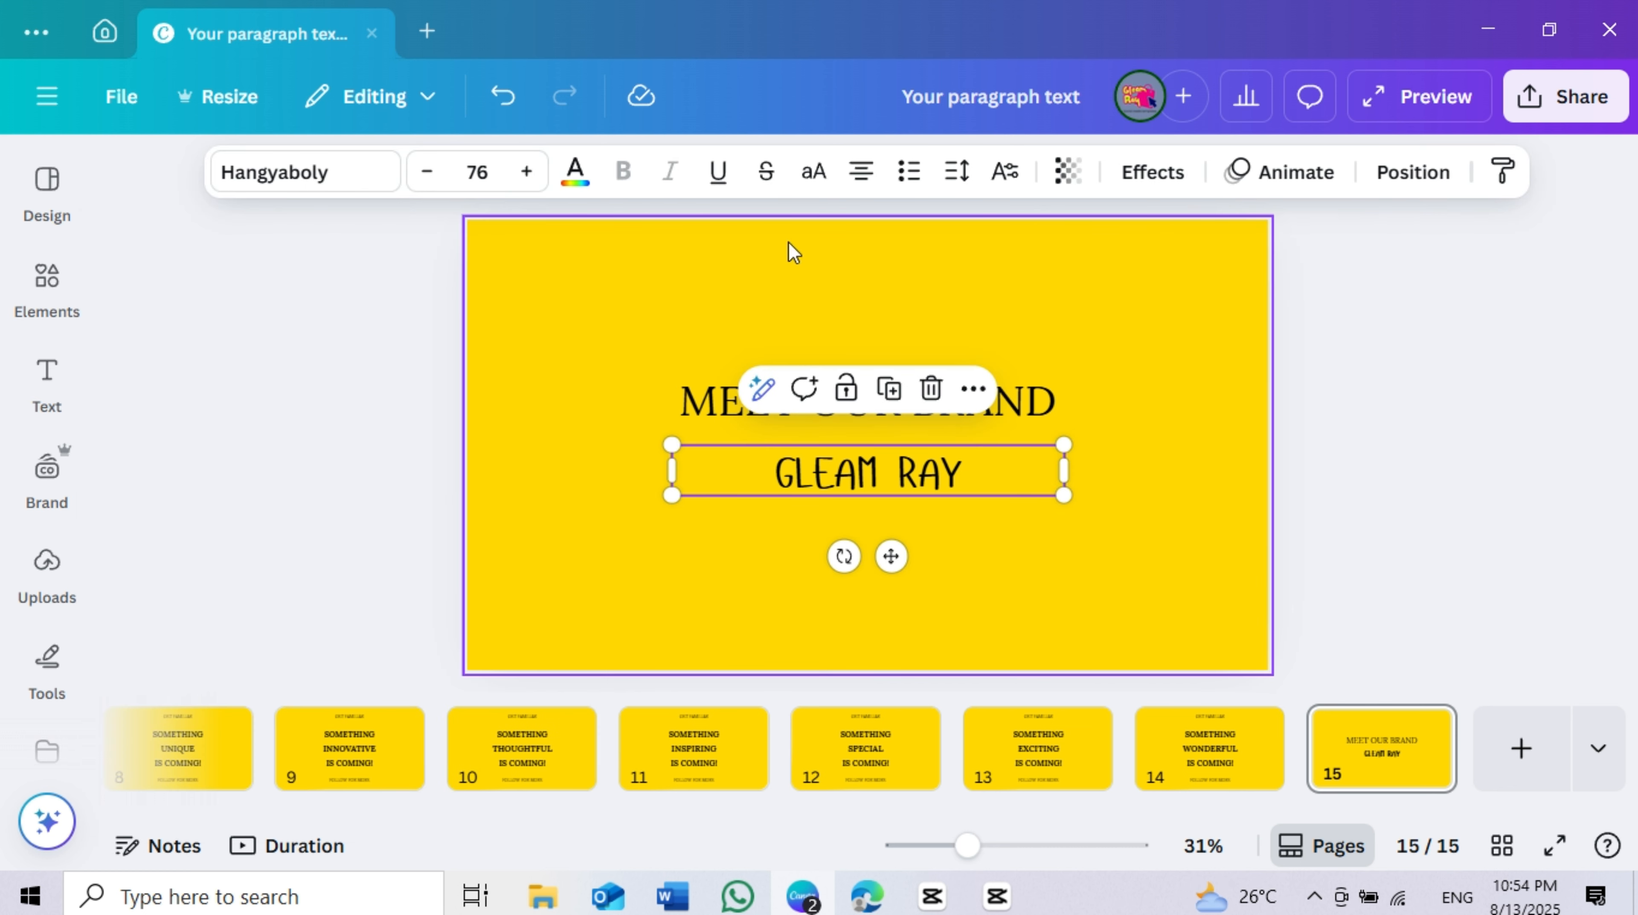
click(1034, 398)
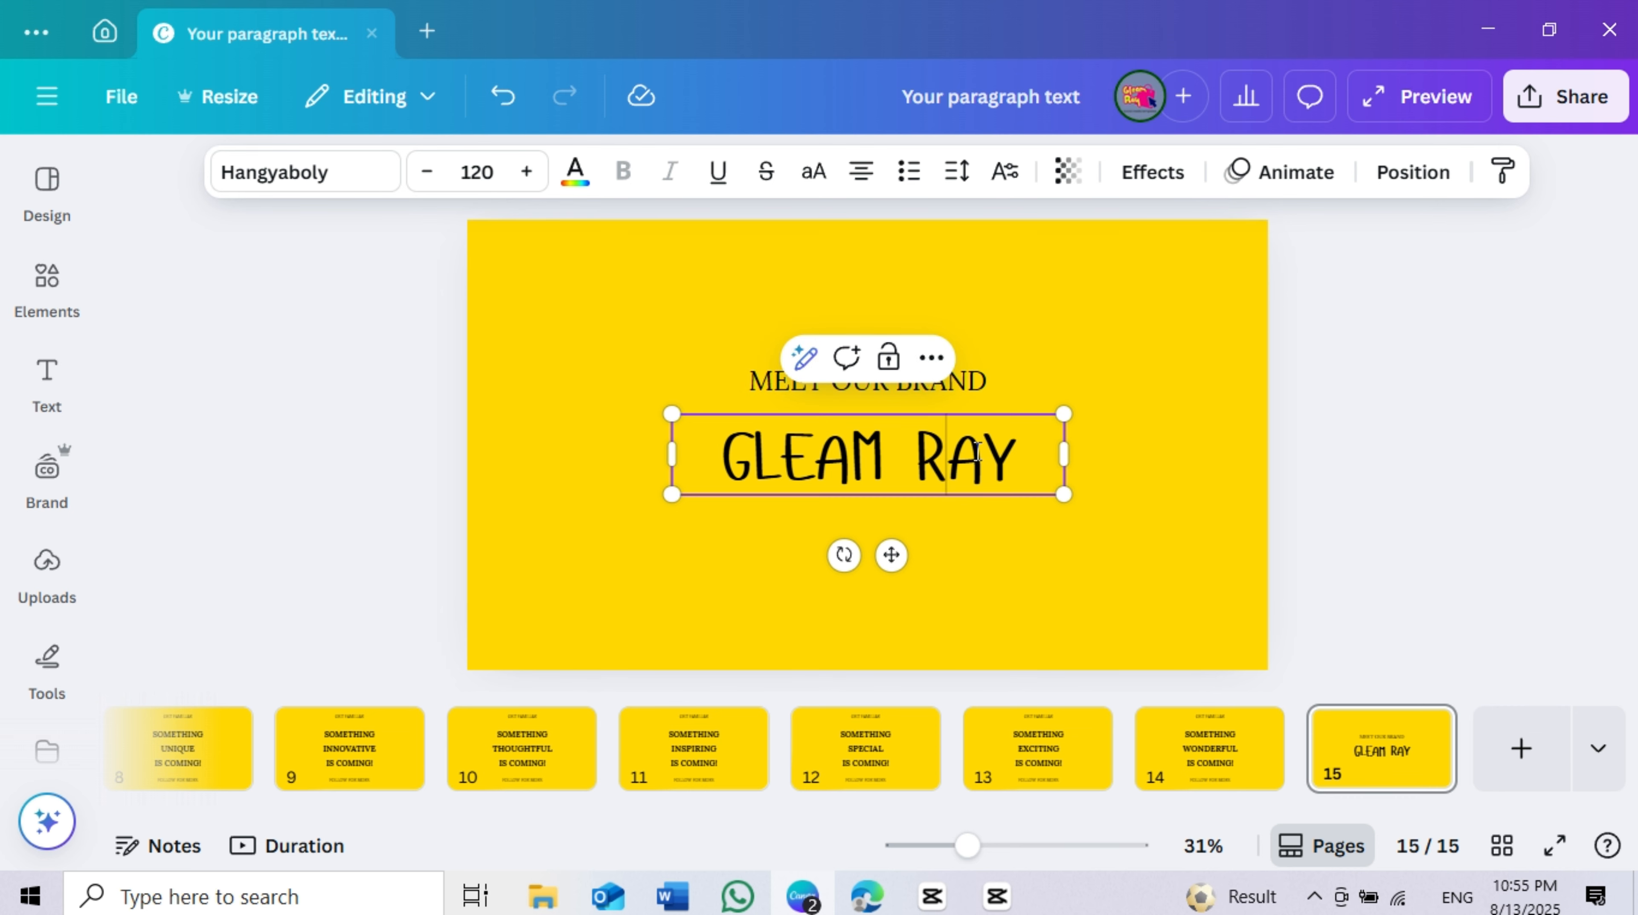
click(1170, 530)
drag(1016, 475, 1013, 466)
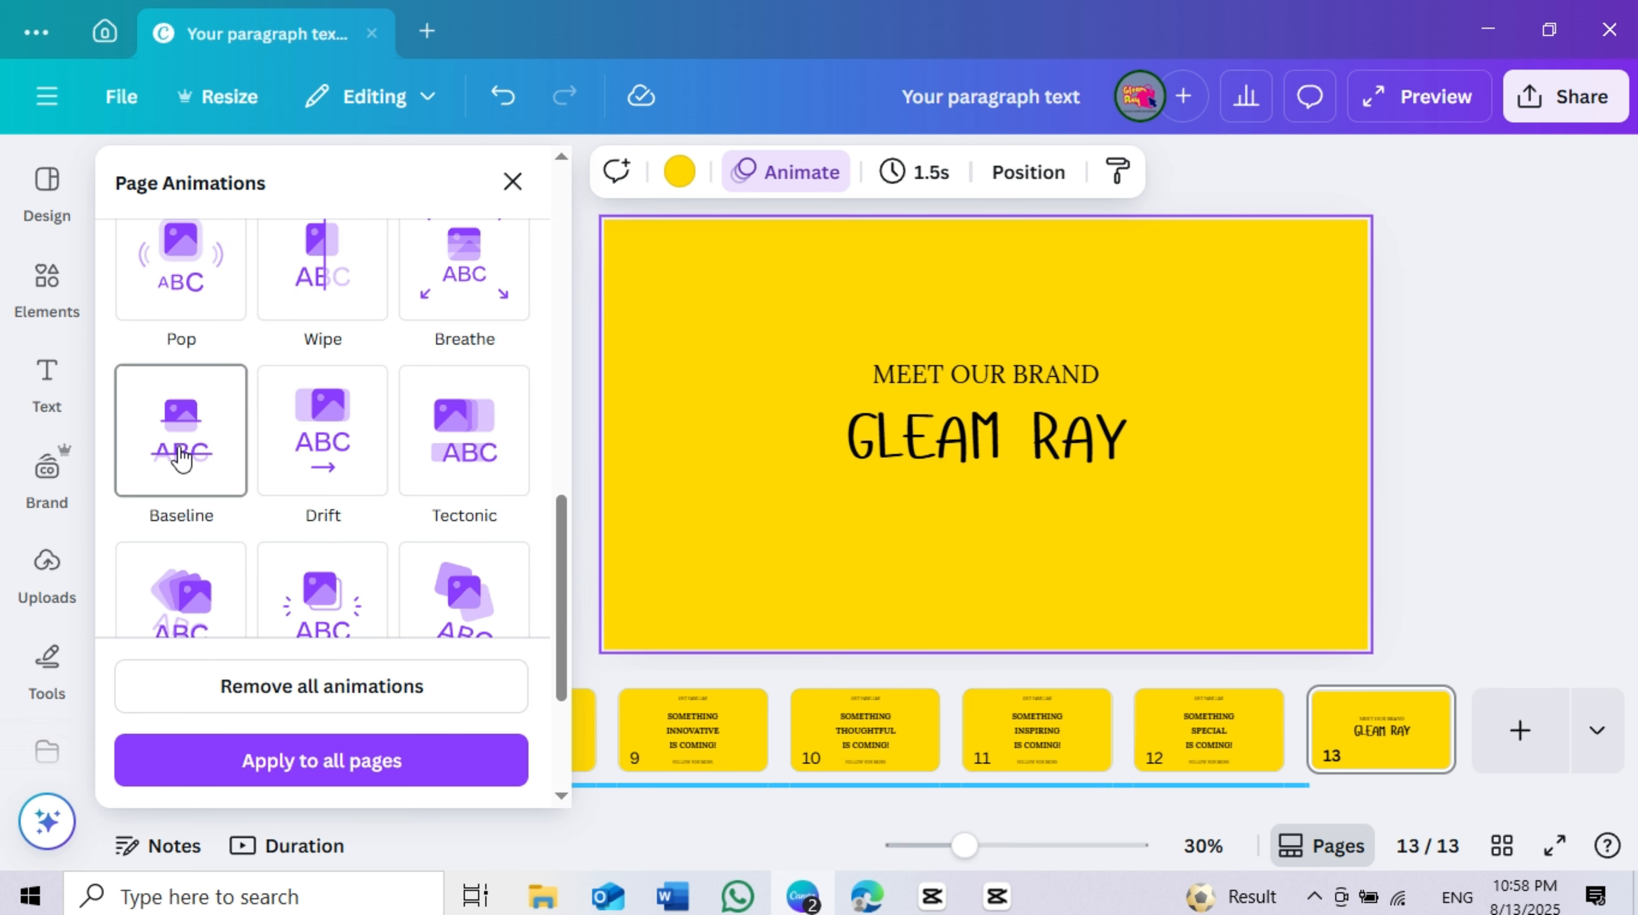
Apply the Rise page animation to the GLEAM RAY page, playing on enter only at a much lower speed.
scroll(182, 457, up, 4)
click(328, 532)
click(323, 369)
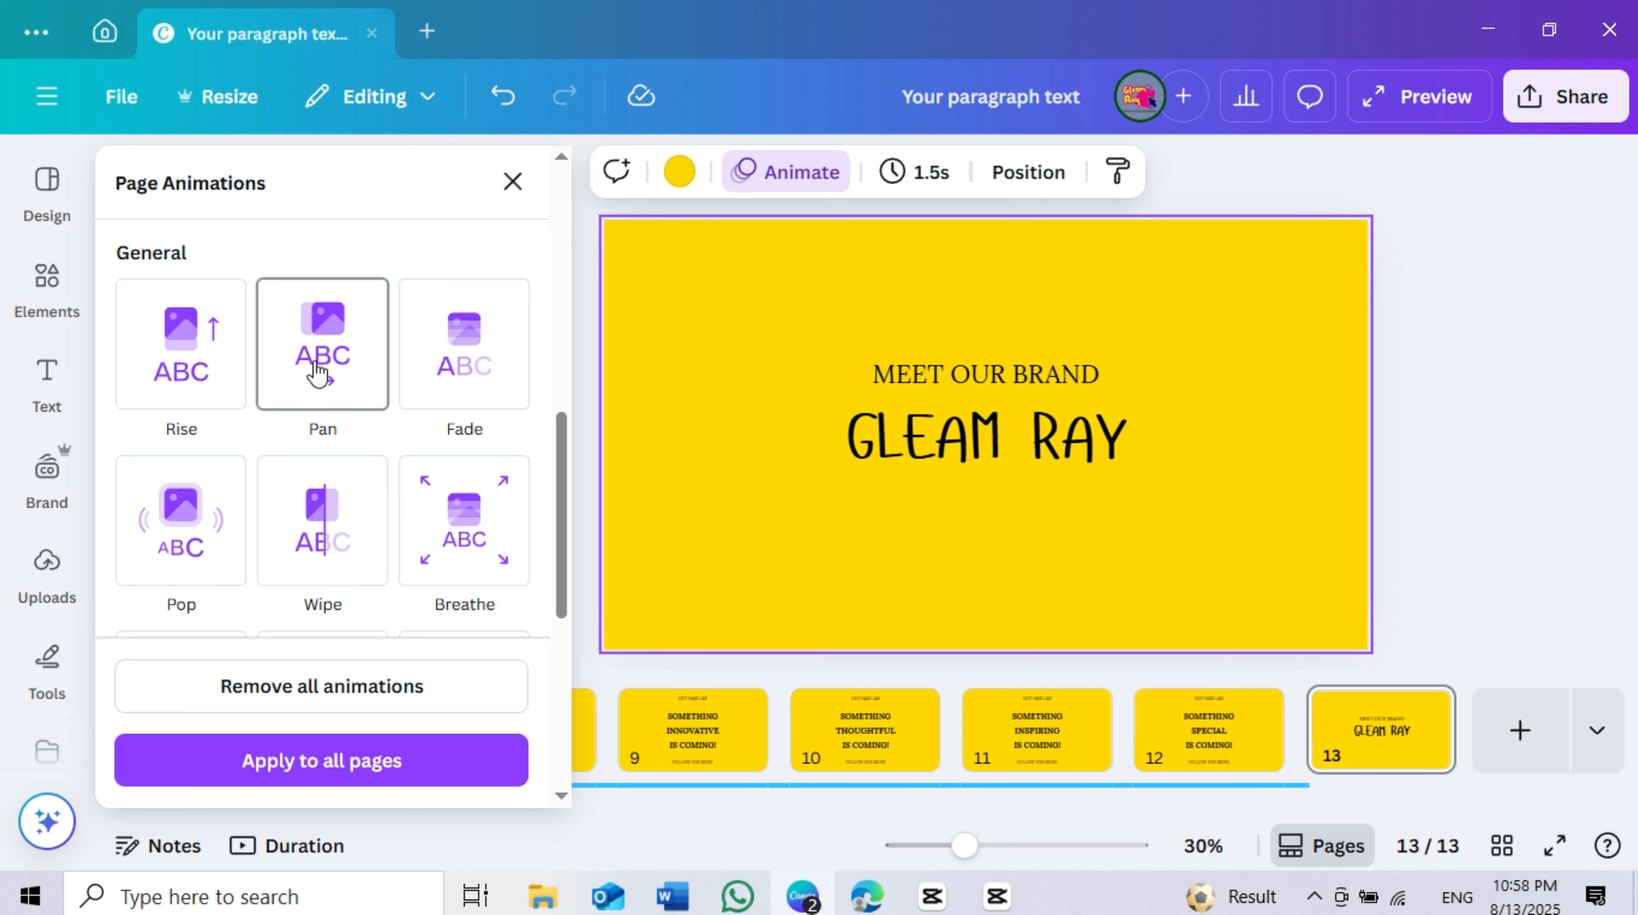
click(219, 370)
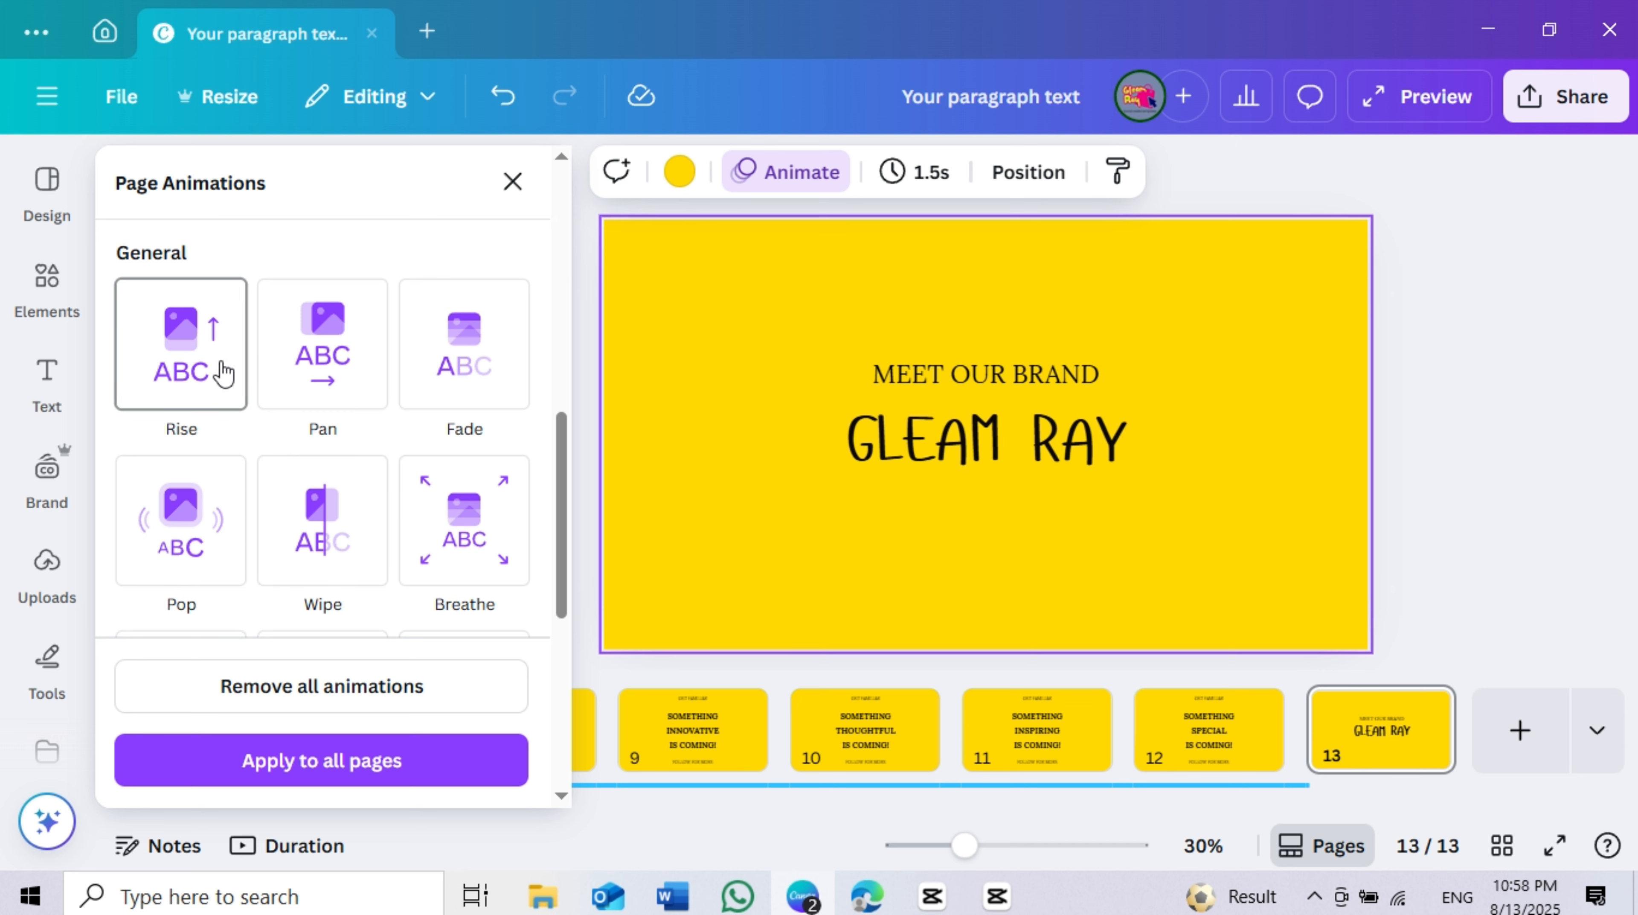
click(219, 370)
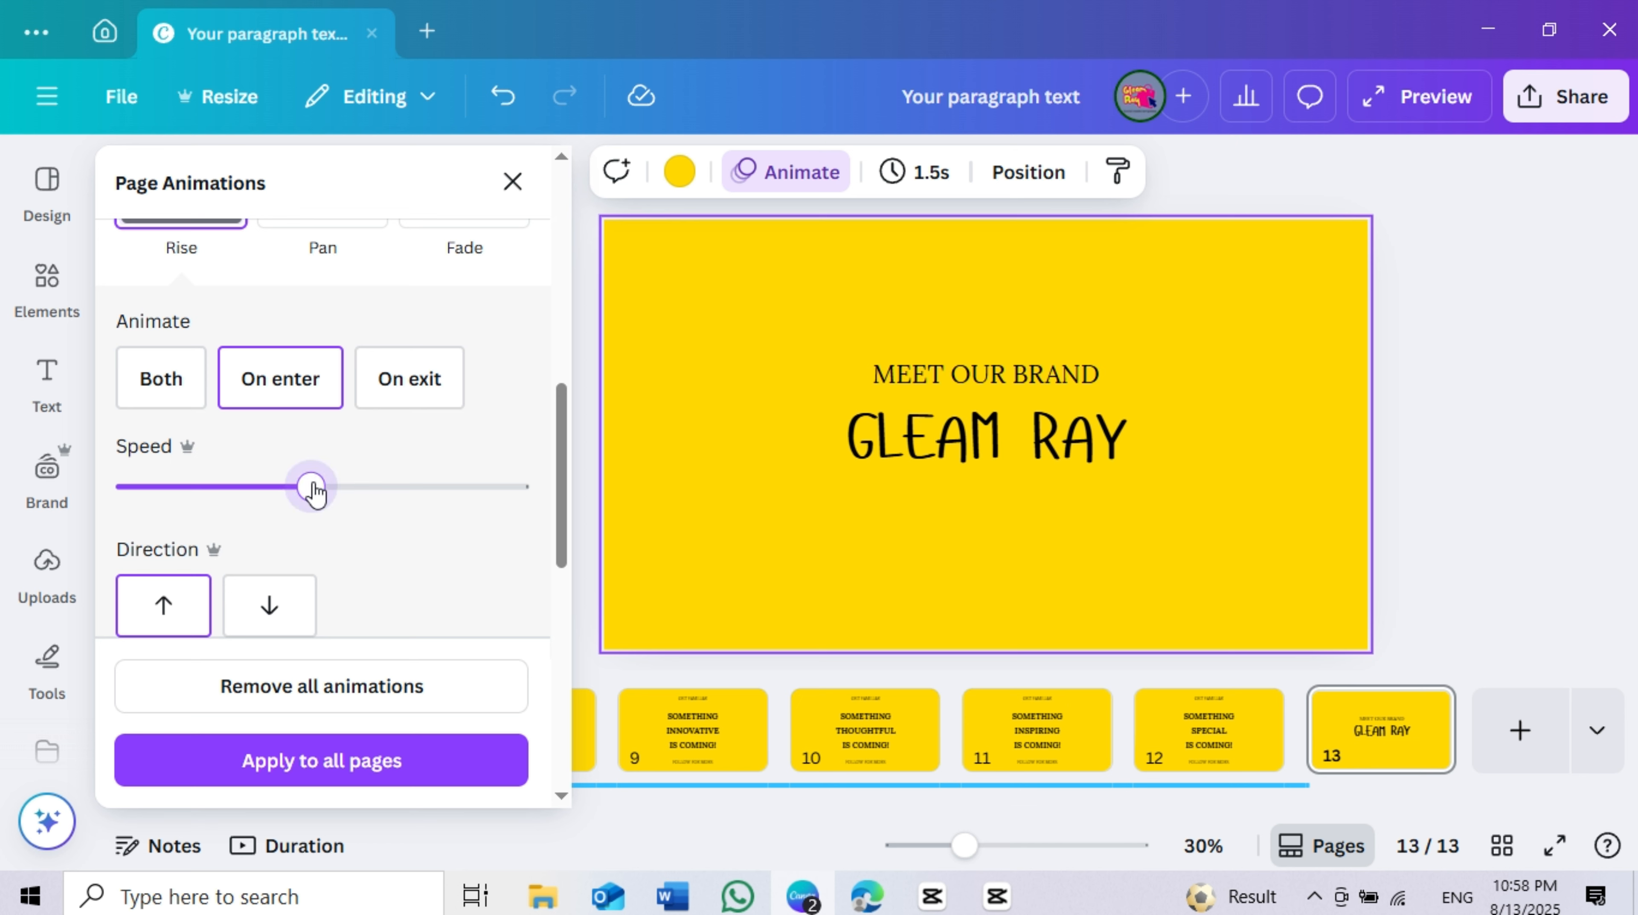
drag(311, 487, 172, 543)
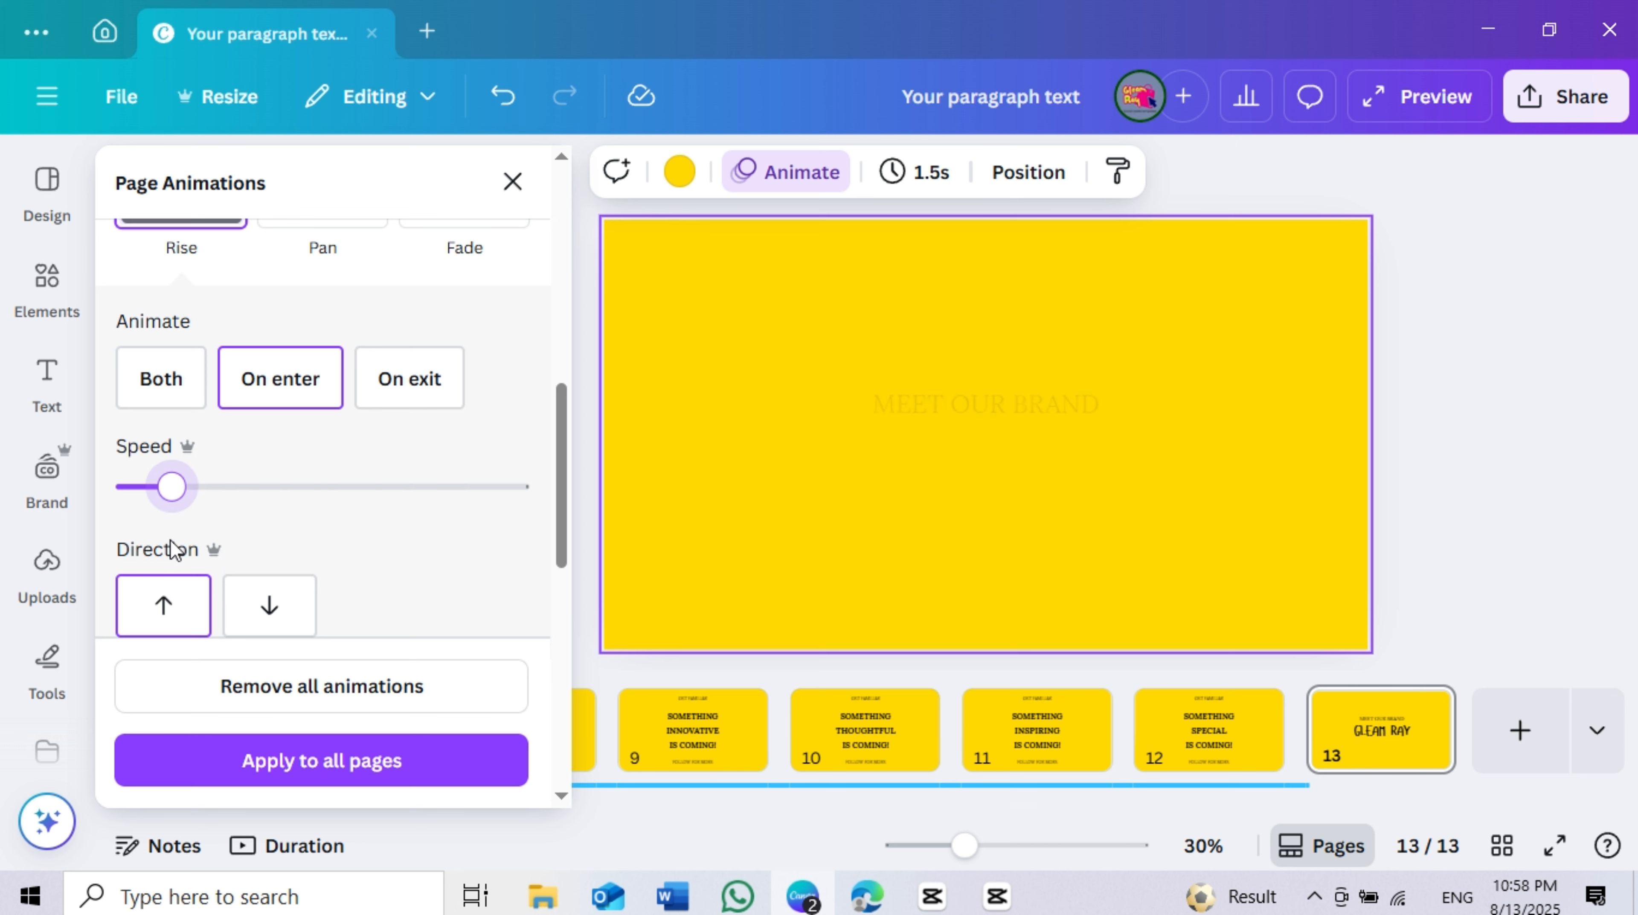
click(1494, 489)
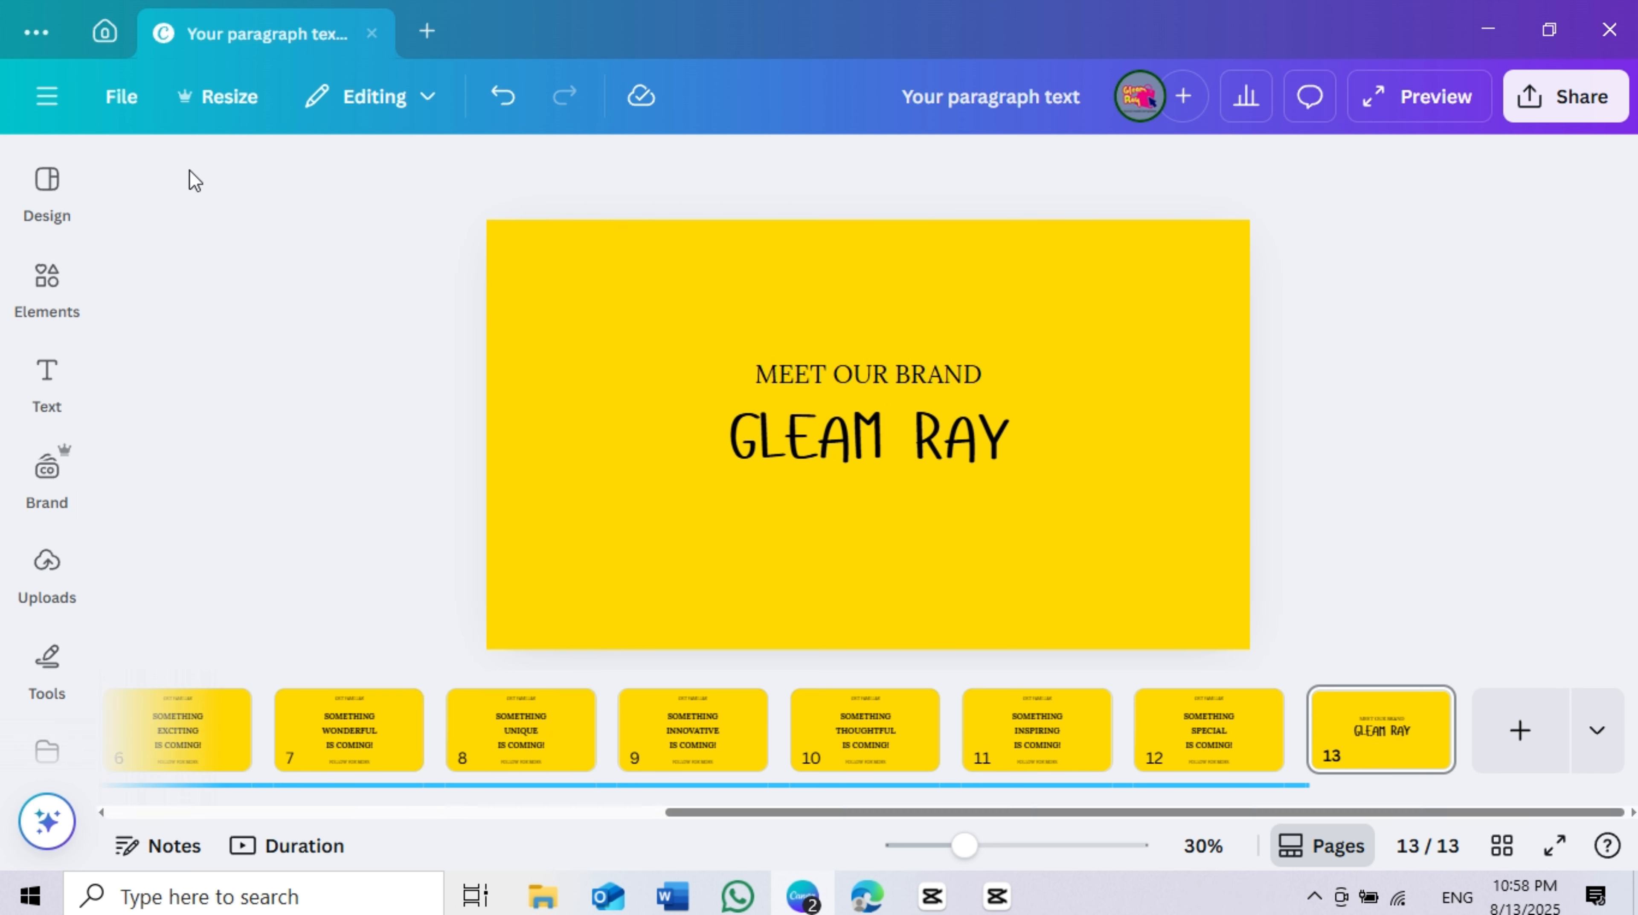
Preview the complete animated teaser.
click(1403, 120)
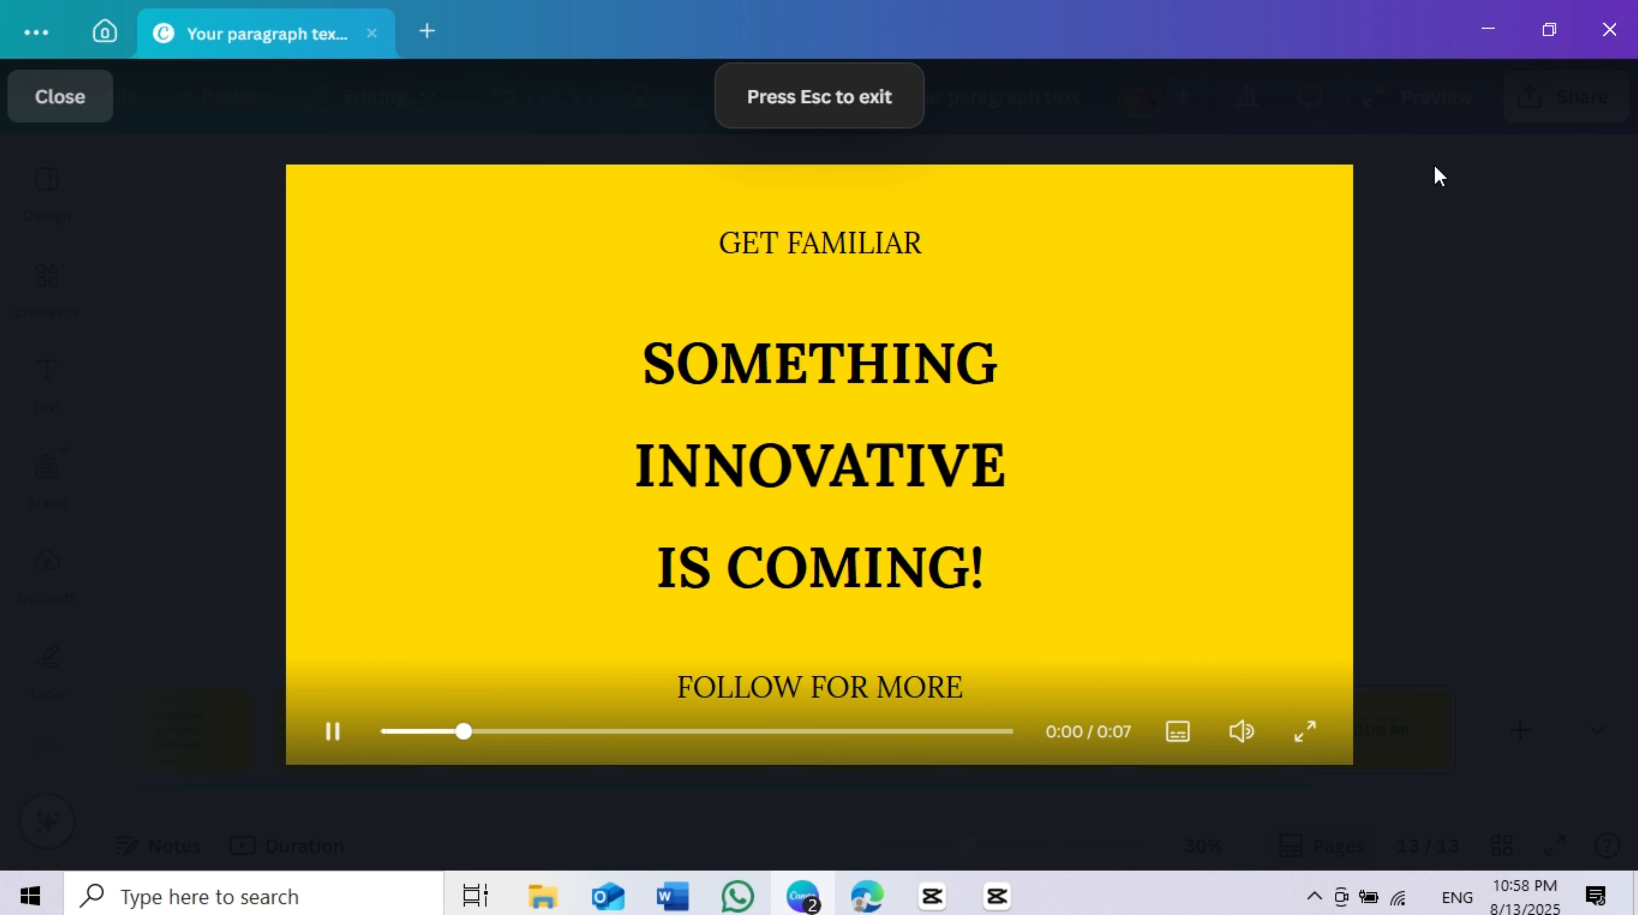